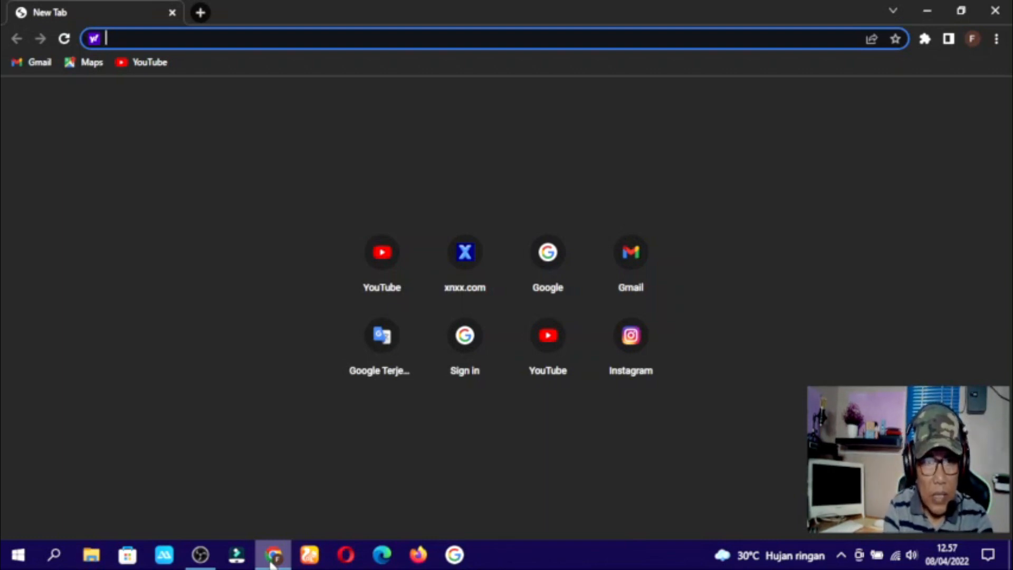
# - Search the web for "wondershare filmora" and download the free Filmora installer from the official Wondershare site
pyautogui.write('wondershare filmora')
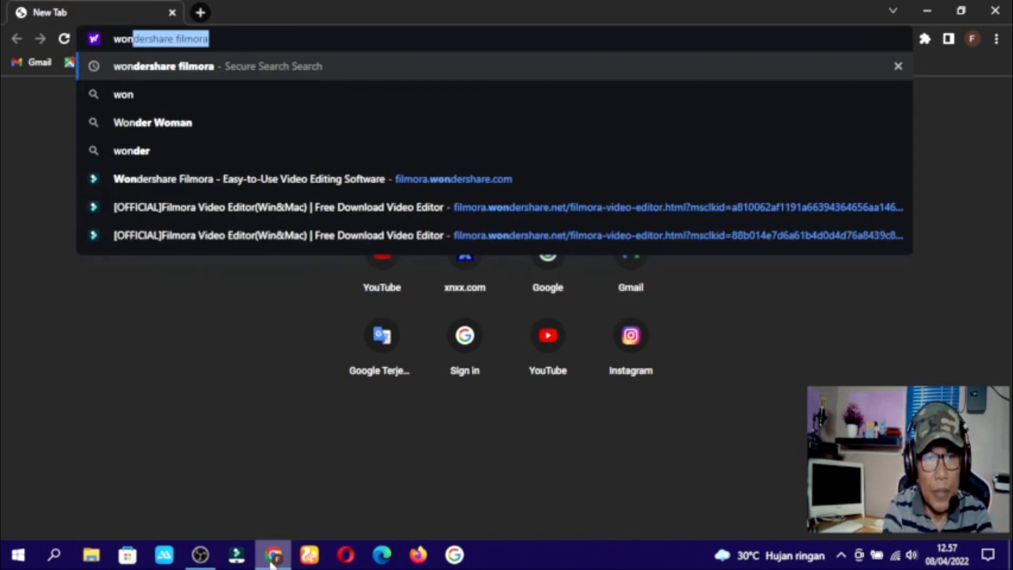
pyautogui.press('Return')
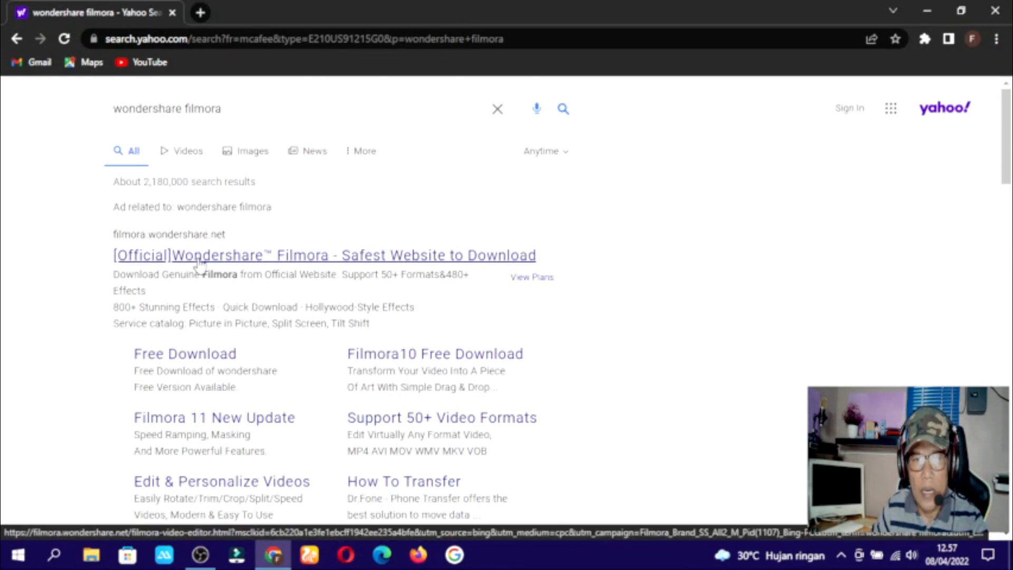
pyautogui.click(312, 261)
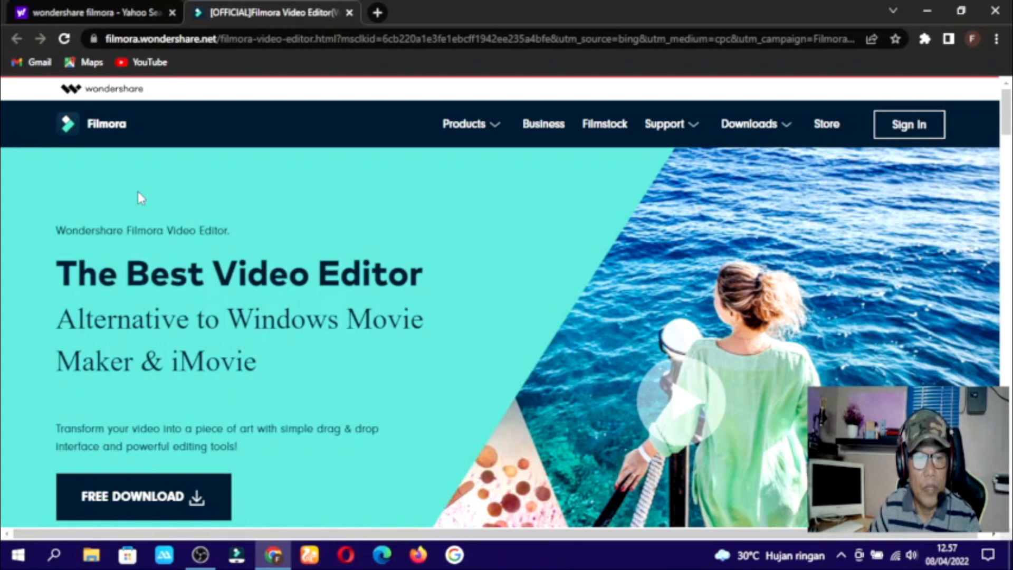
pyautogui.click(140, 499)
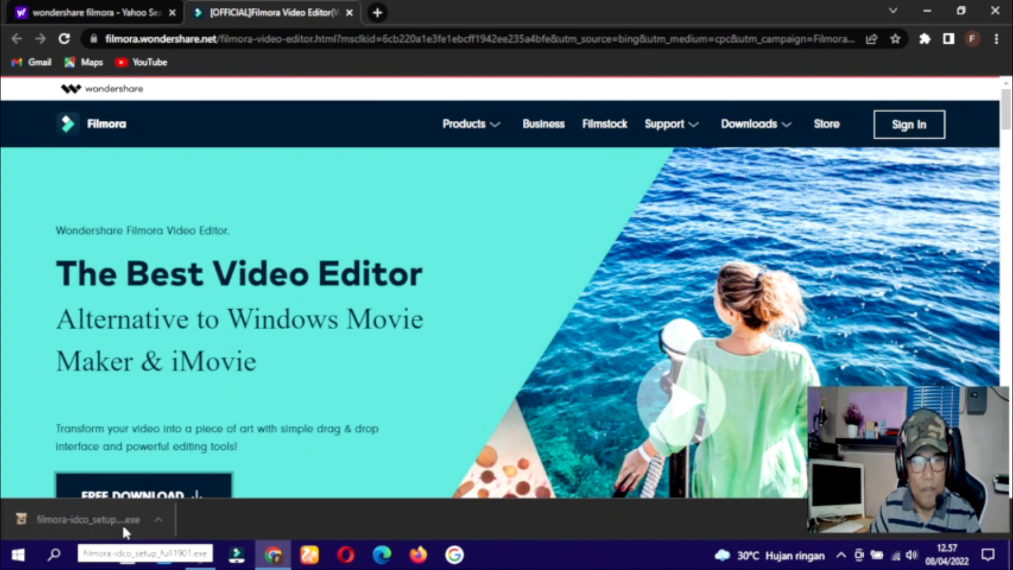
# - Locate the filmora-idco_setup_full1901 installer in the Downloads folder and view its available actions, such as running as administrator
pyautogui.click(91, 554)
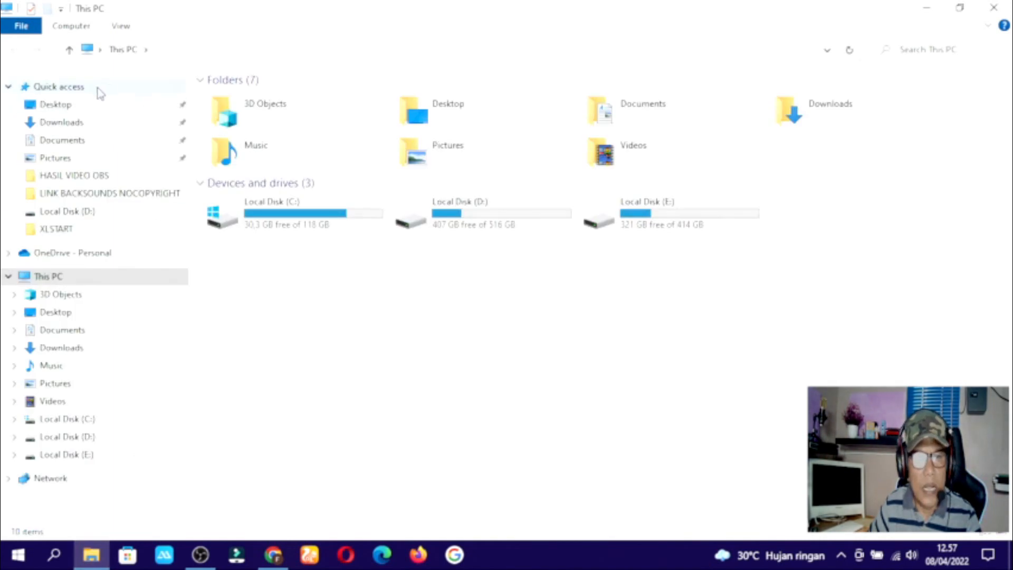
pyautogui.click(74, 125)
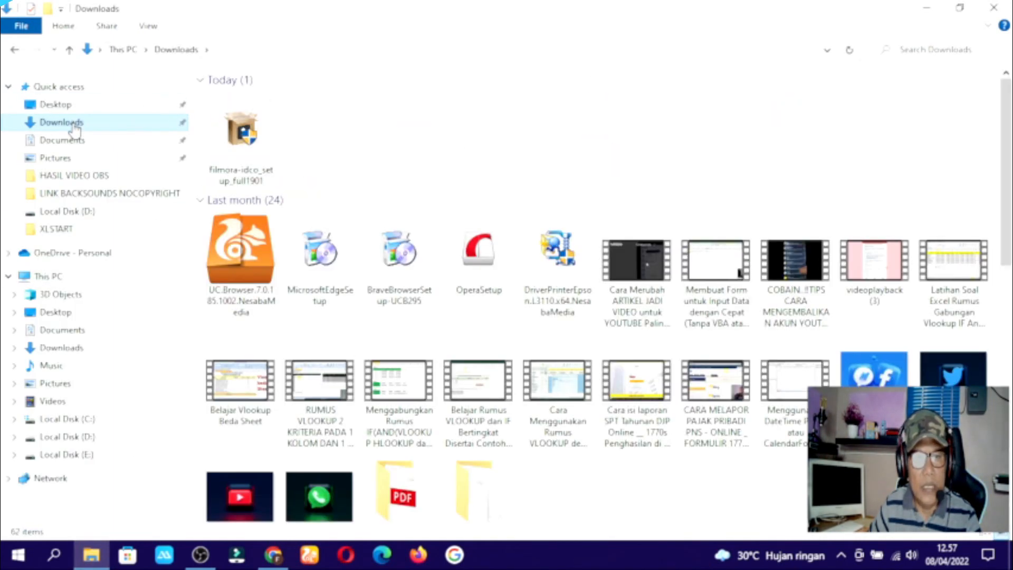
pyautogui.click(232, 144)
pyautogui.rightClick(230, 142)
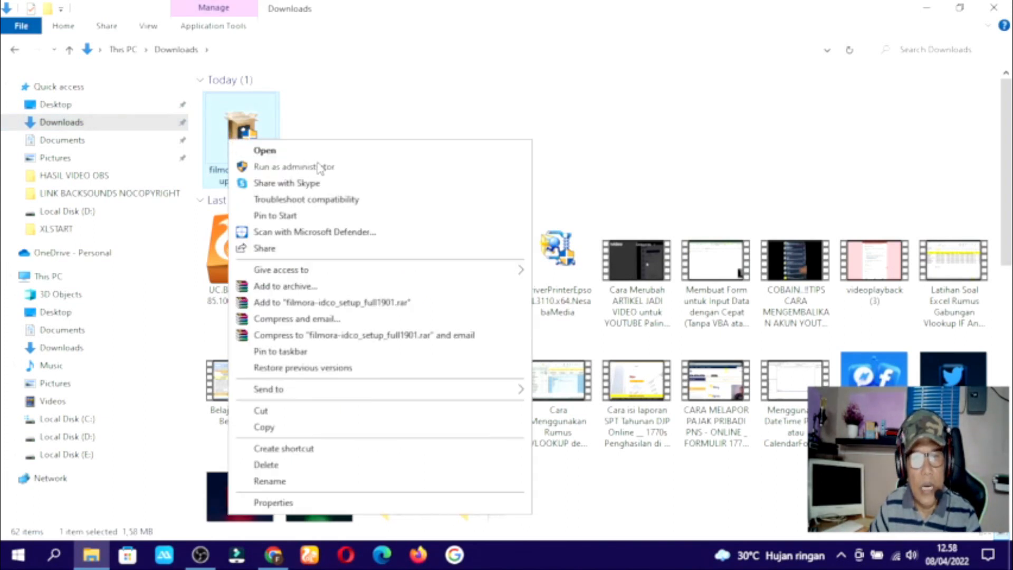
pyautogui.click(771, 143)
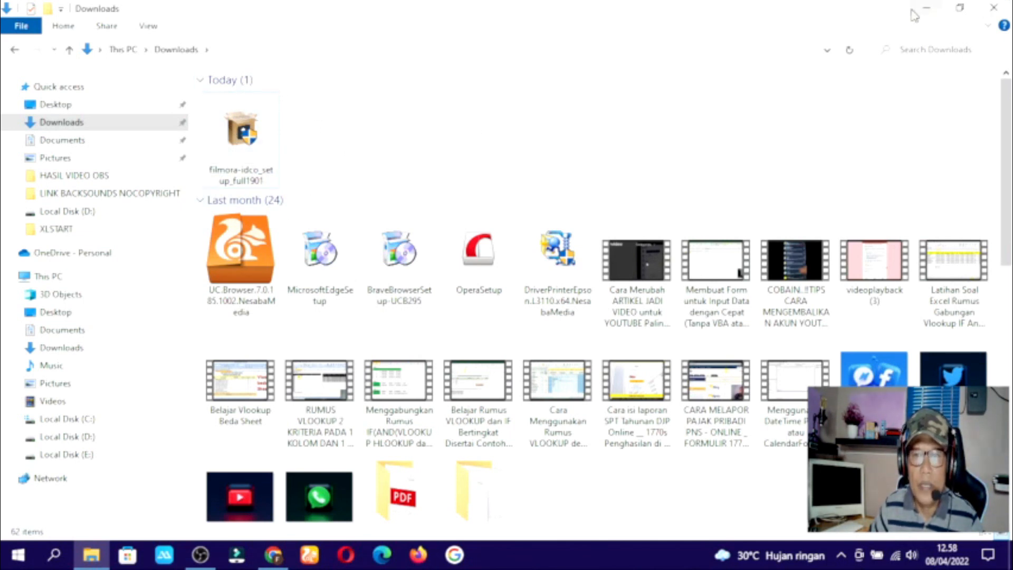
# - Return to the desktop, launch Wondershare Filmora X and create a new project with the 16:9 (Widescreen) aspect ratio
pyautogui.click(927, 8)
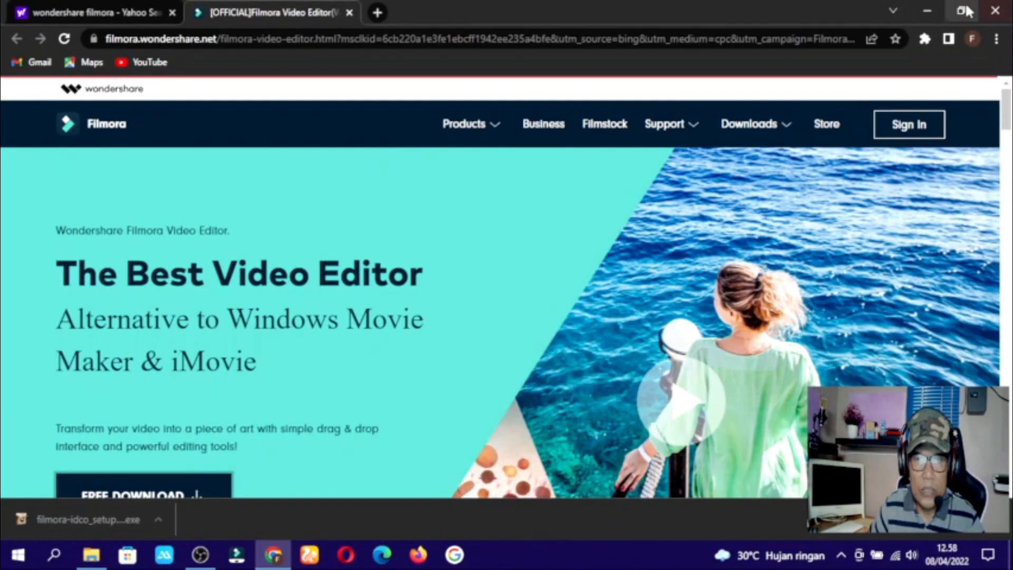
pyautogui.click(925, 9)
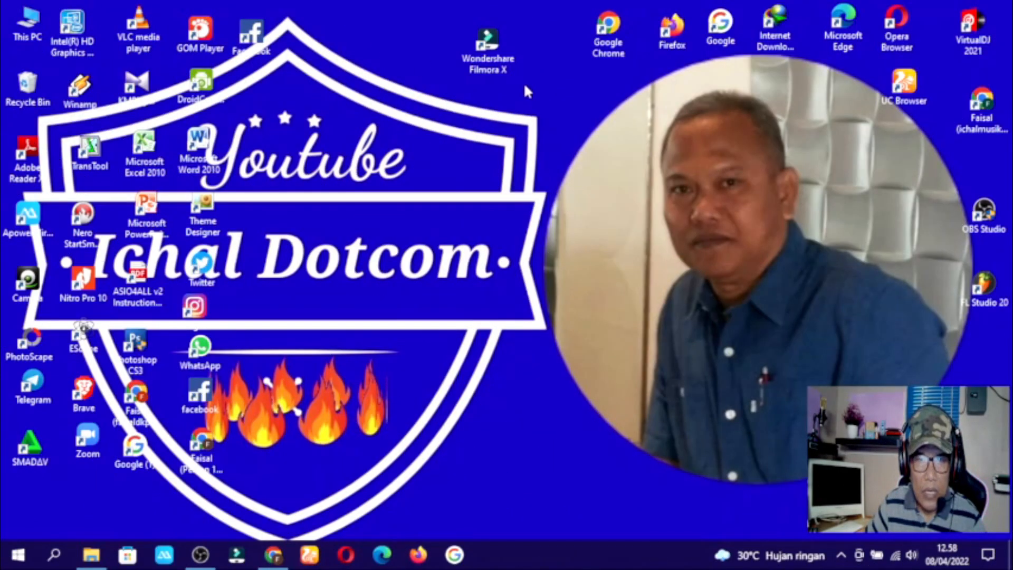
pyautogui.click(487, 57)
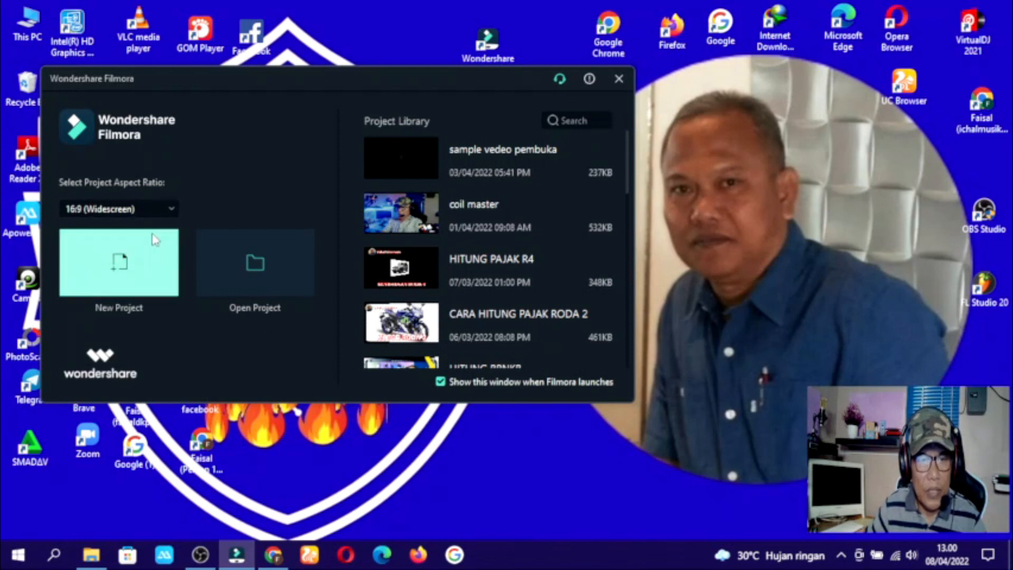
pyautogui.click(171, 209)
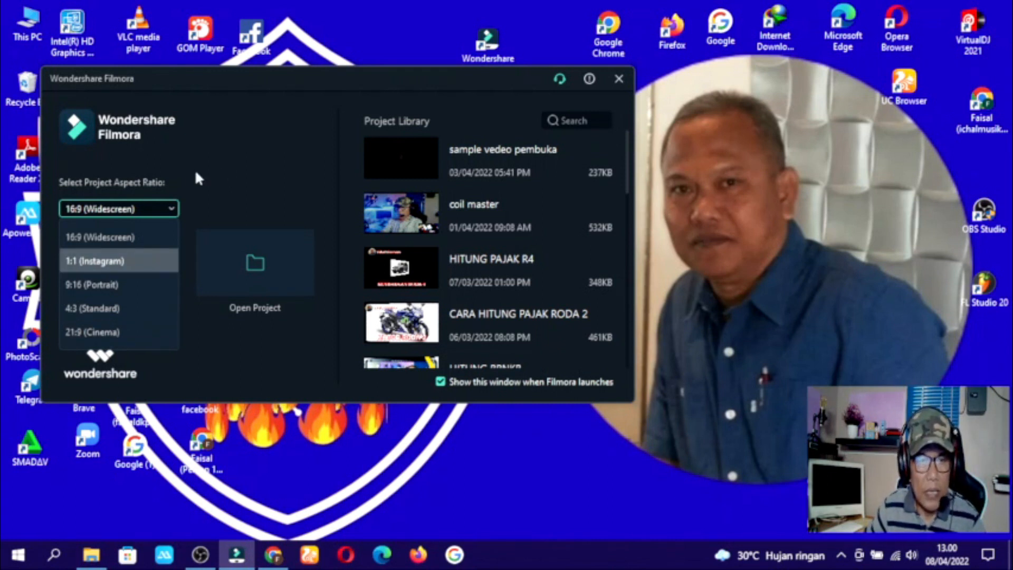
pyautogui.click(162, 208)
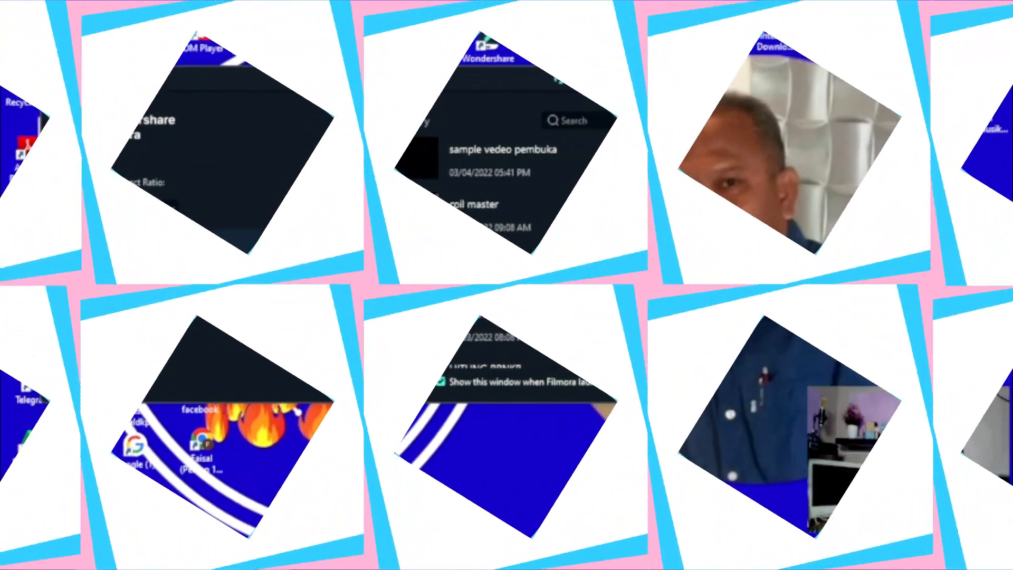
pyautogui.click(125, 273)
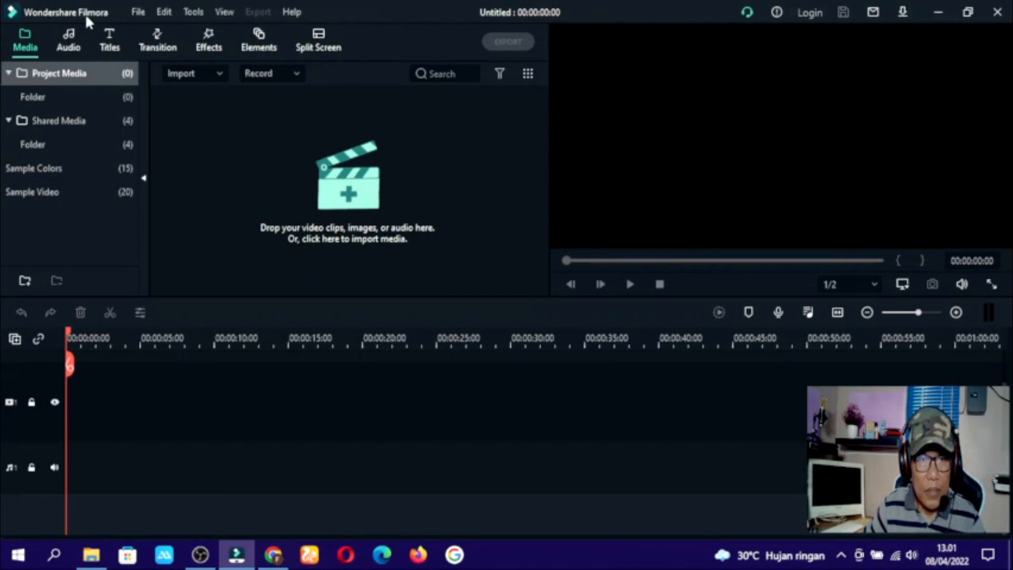
# - Review the project file commands and the media import dialog, closing it without importing anything
pyautogui.click(134, 16)
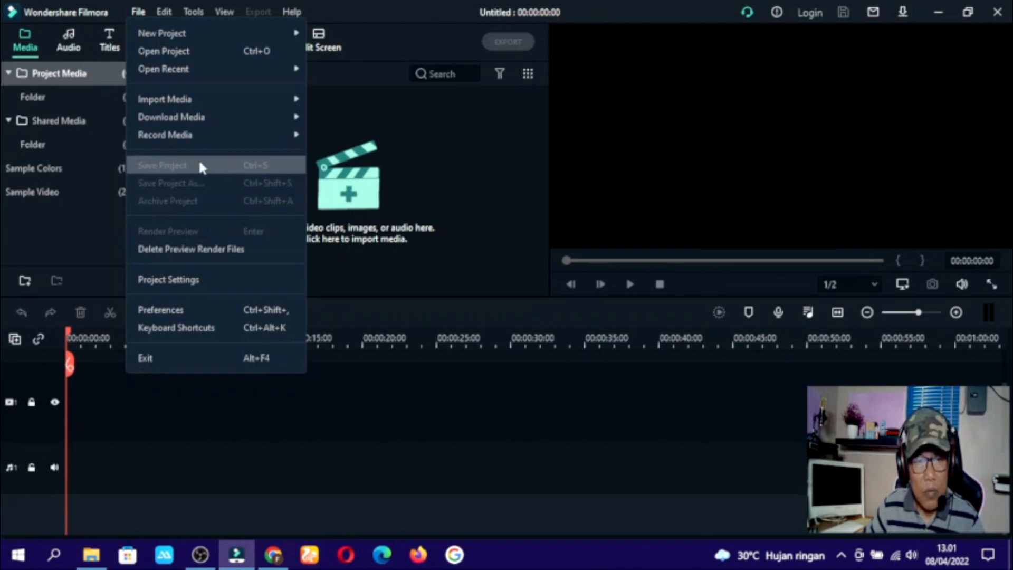
pyautogui.click(453, 139)
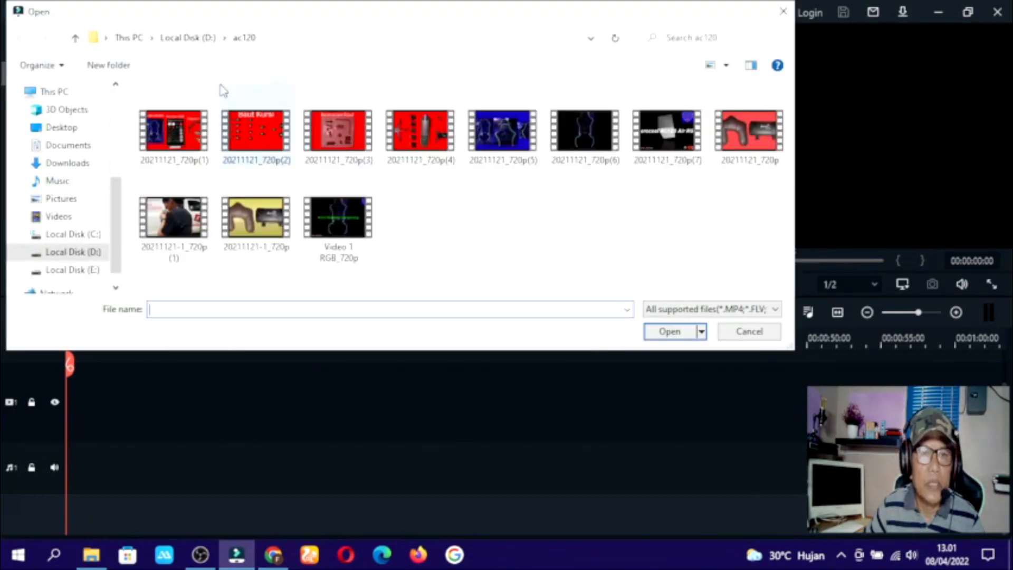
pyautogui.click(783, 11)
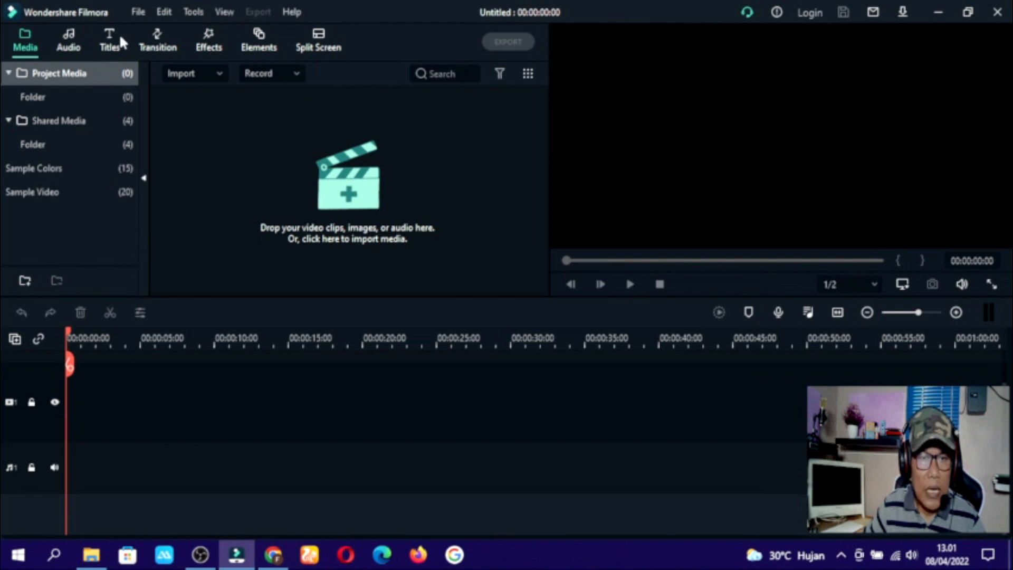
# - Review the editing, tools, view and help commands, and check the program's version information
pyautogui.click(164, 13)
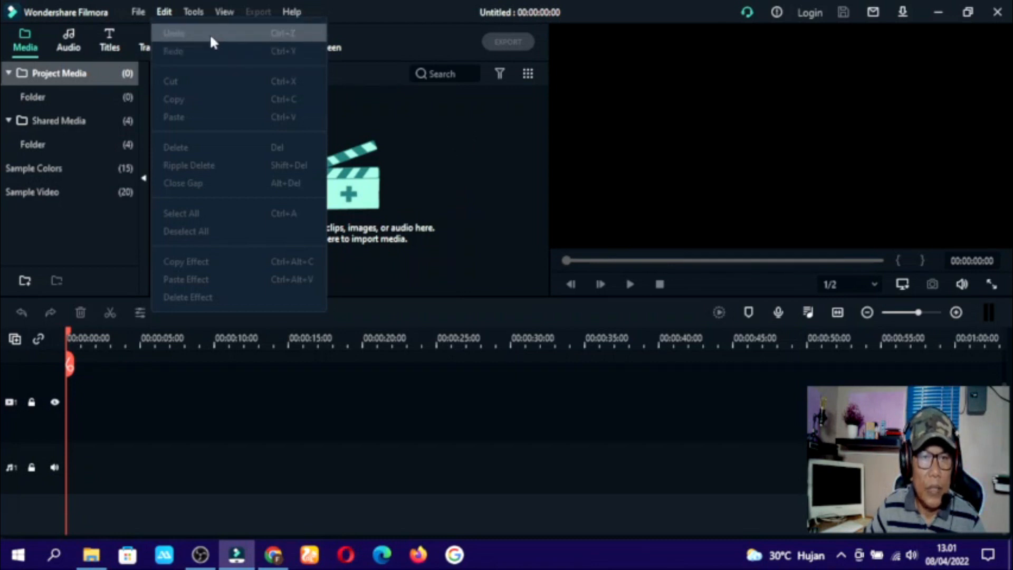
pyautogui.moveTo(179, 10)
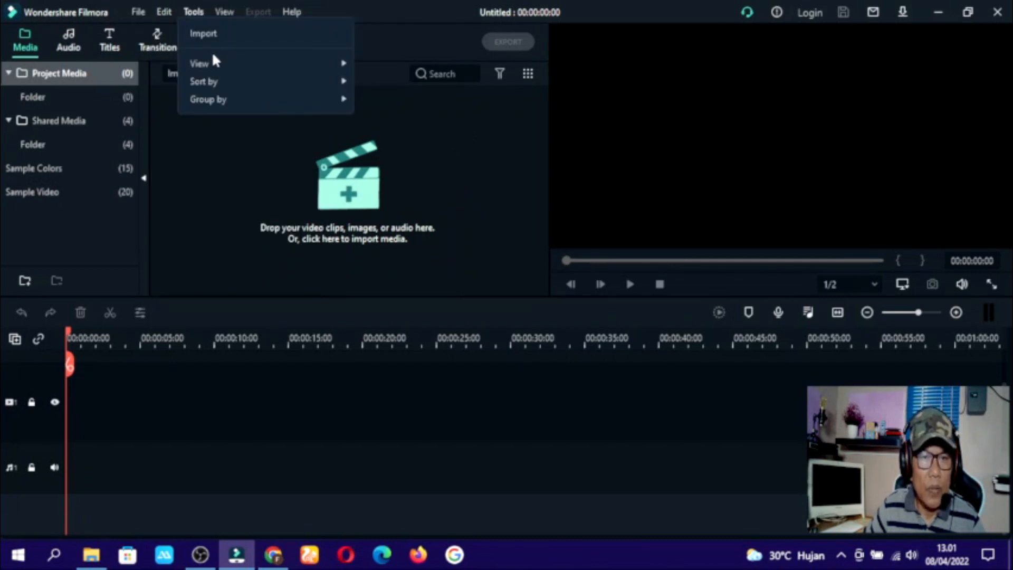
pyautogui.moveTo(240, 55)
pyautogui.moveTo(212, 10)
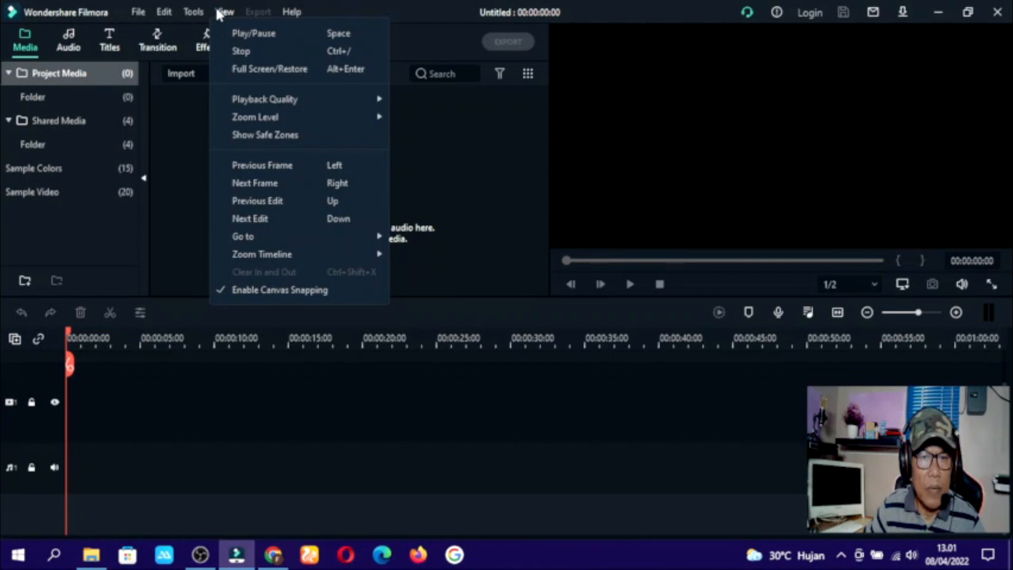
pyautogui.moveTo(293, 12)
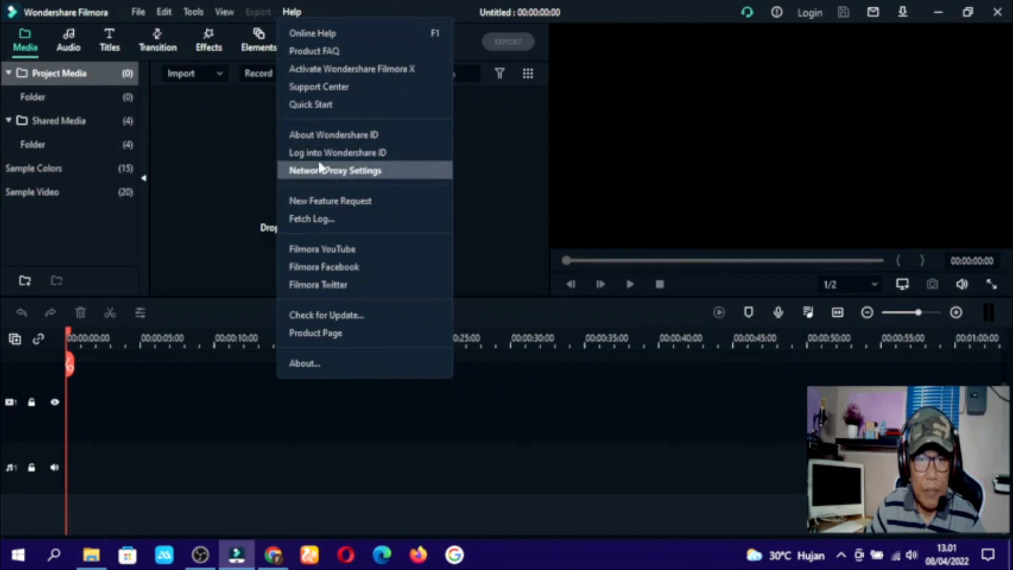
pyautogui.click(320, 361)
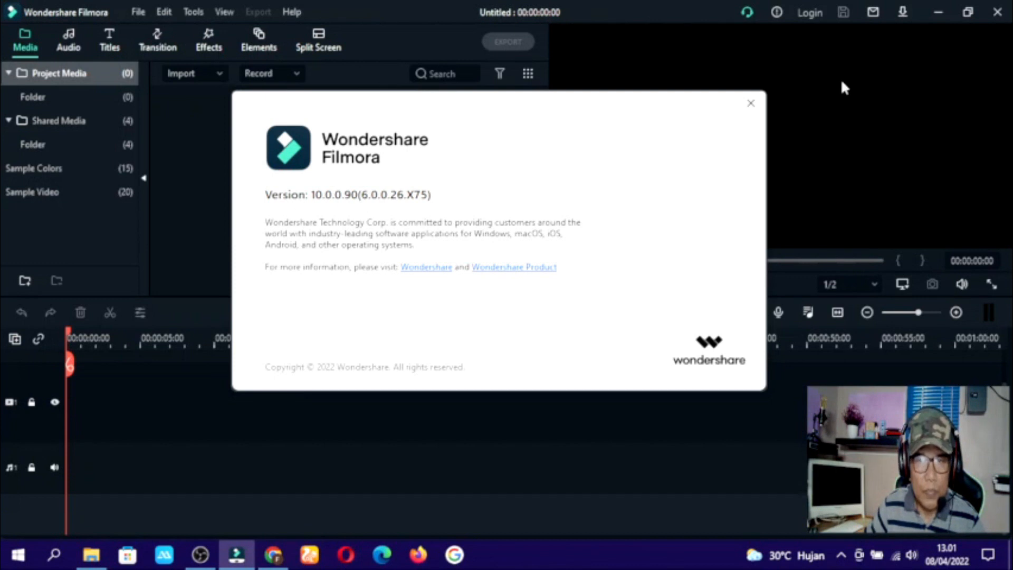
pyautogui.click(751, 104)
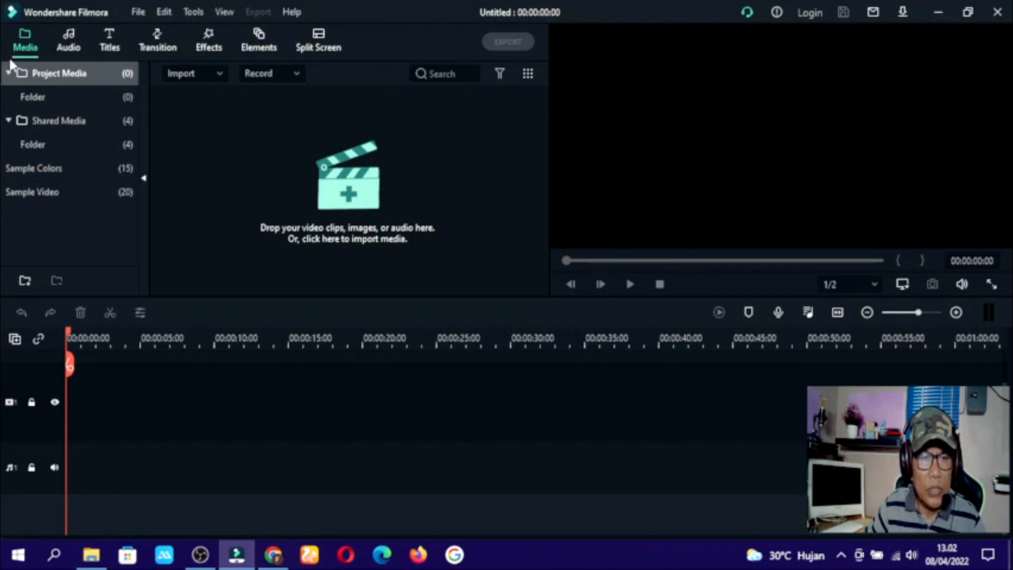
# - Browse the shared media and sample colours, and try adding the Blue colour clip to the timeline
pyautogui.click(48, 123)
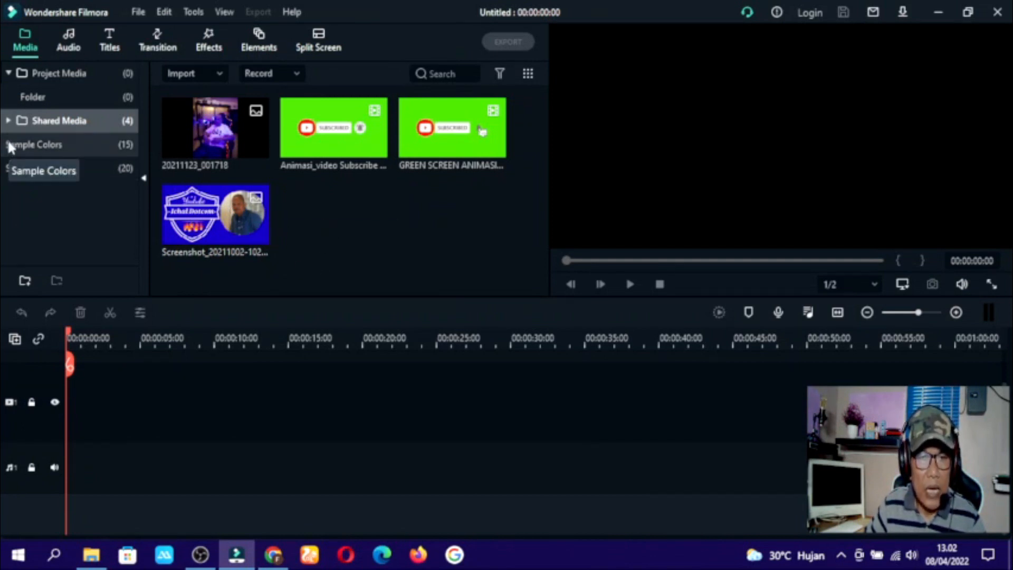
pyautogui.click(32, 145)
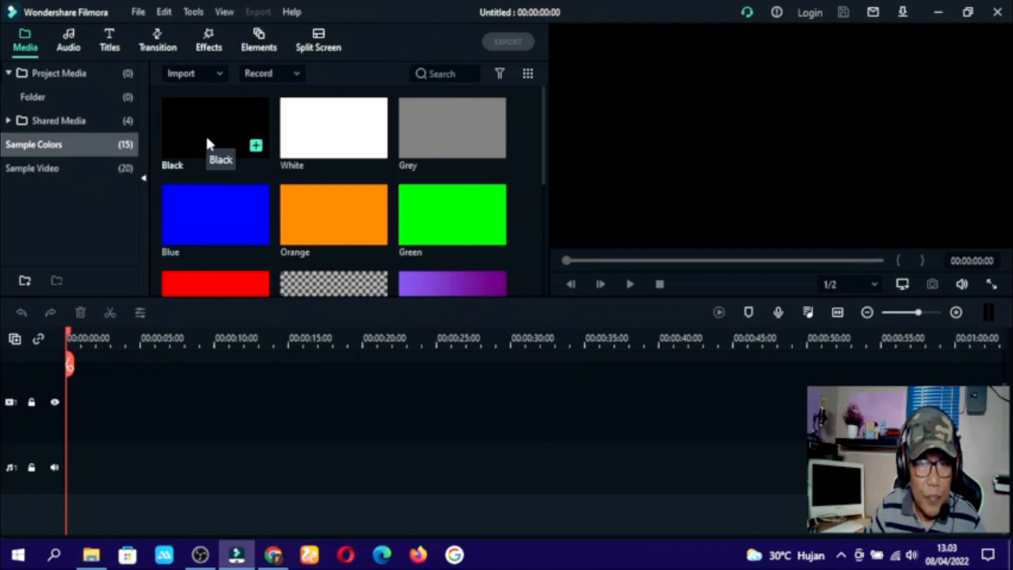
pyautogui.click(227, 220)
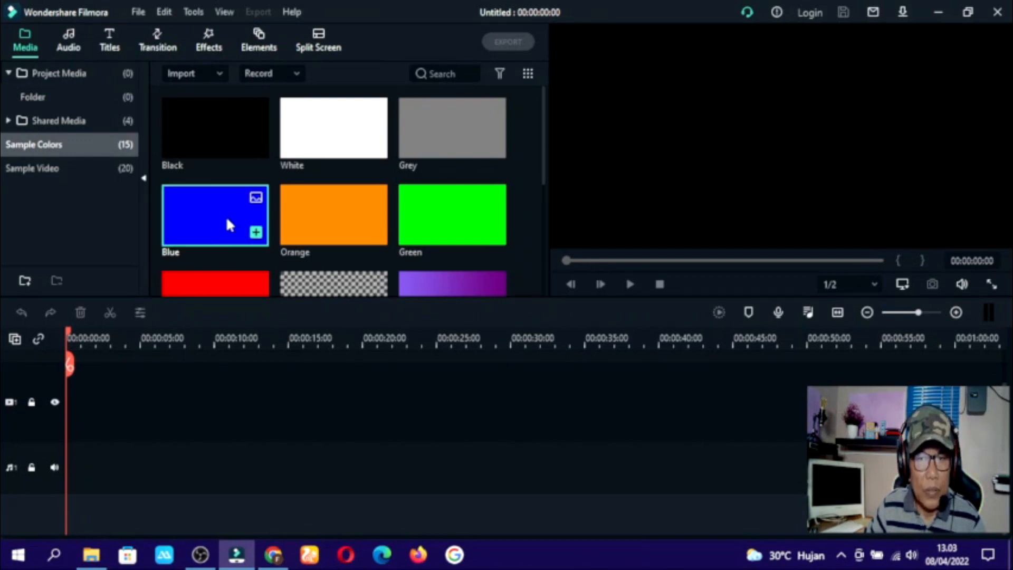
pyautogui.click(256, 233)
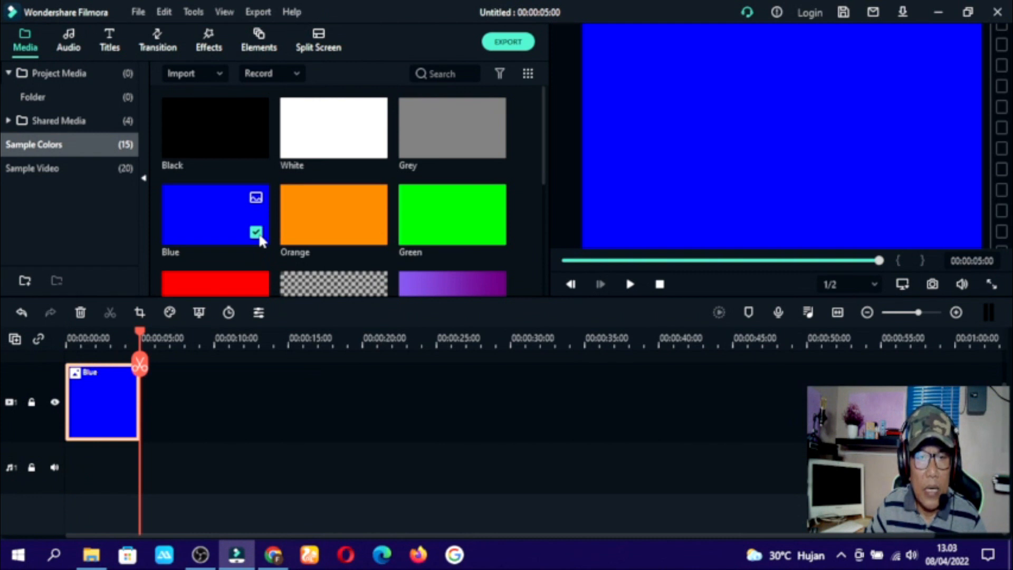
pyautogui.click(257, 233)
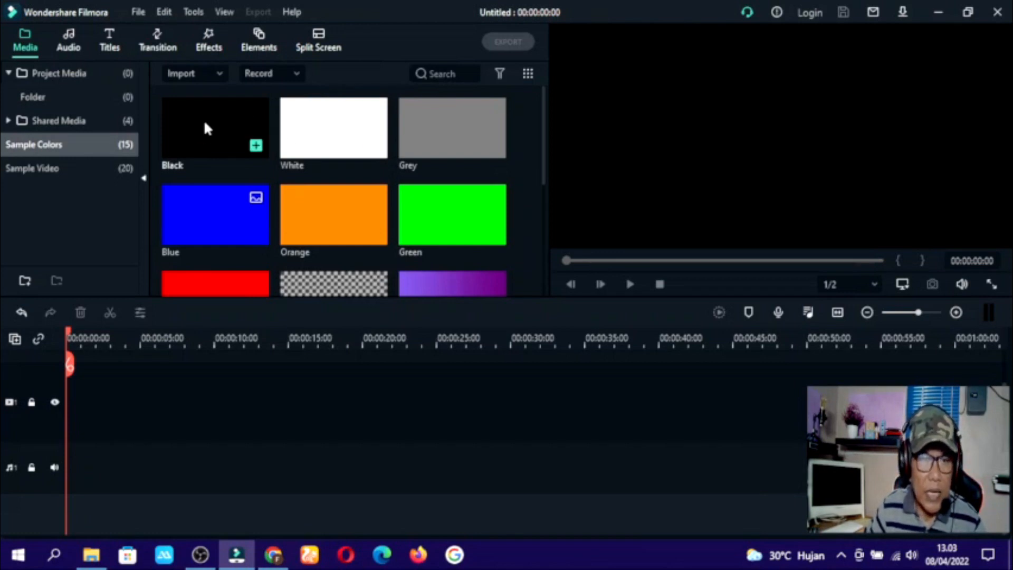
# - Browse the sample video collection from the Travel clips through to the Countdown clips
pyautogui.click(44, 173)
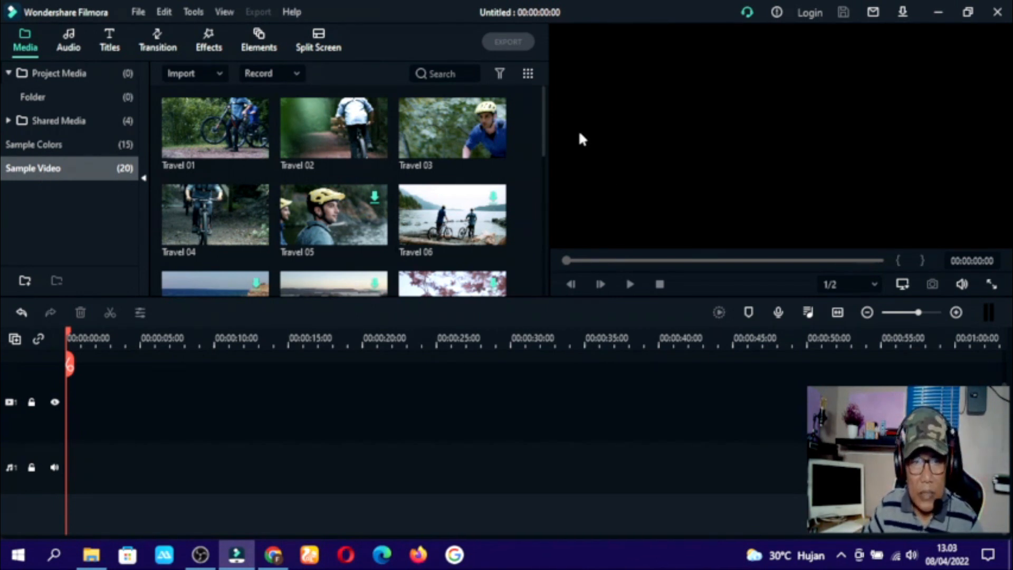
pyautogui.moveTo(540, 126); pyautogui.dragTo(548, 229)
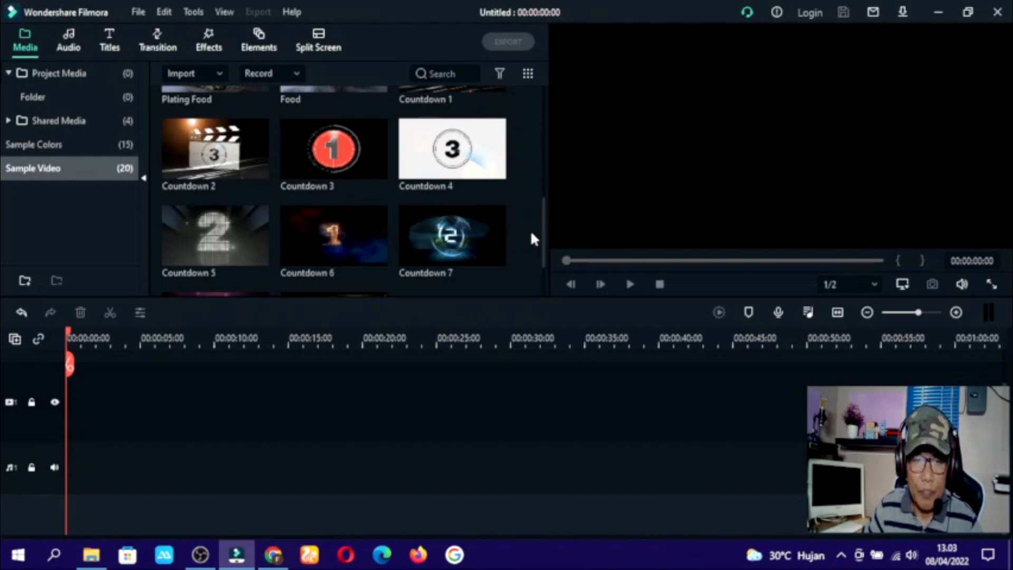
pyautogui.scroll(-2, 543, 263)
pyautogui.moveTo(542, 263); pyautogui.dragTo(532, 193)
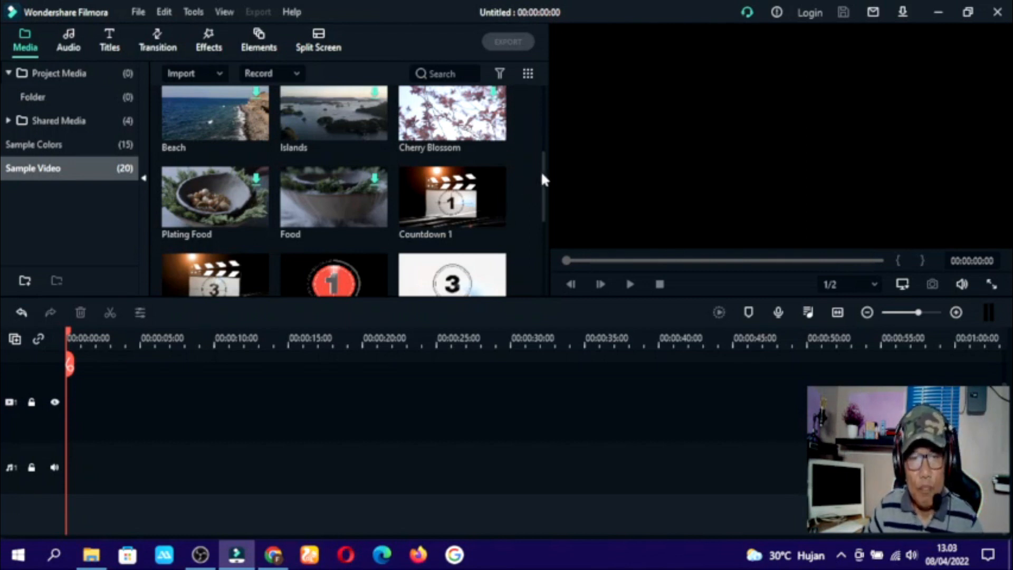
pyautogui.moveTo(546, 200); pyautogui.dragTo(543, 283)
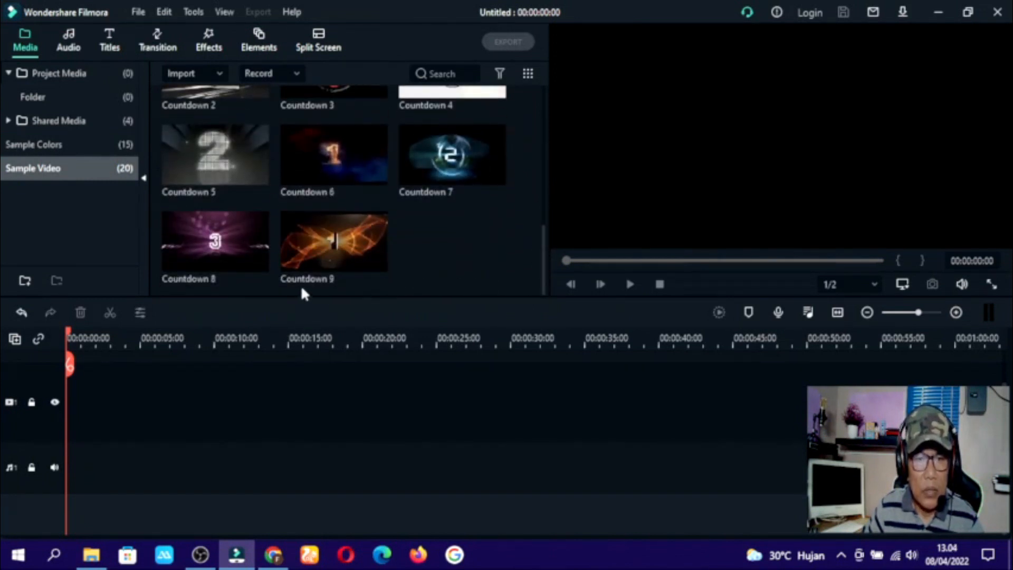
# - Preview the Countdown 9, Countdown 8 and Countdown 7 sample videos
pyautogui.doubleClick(331, 242)
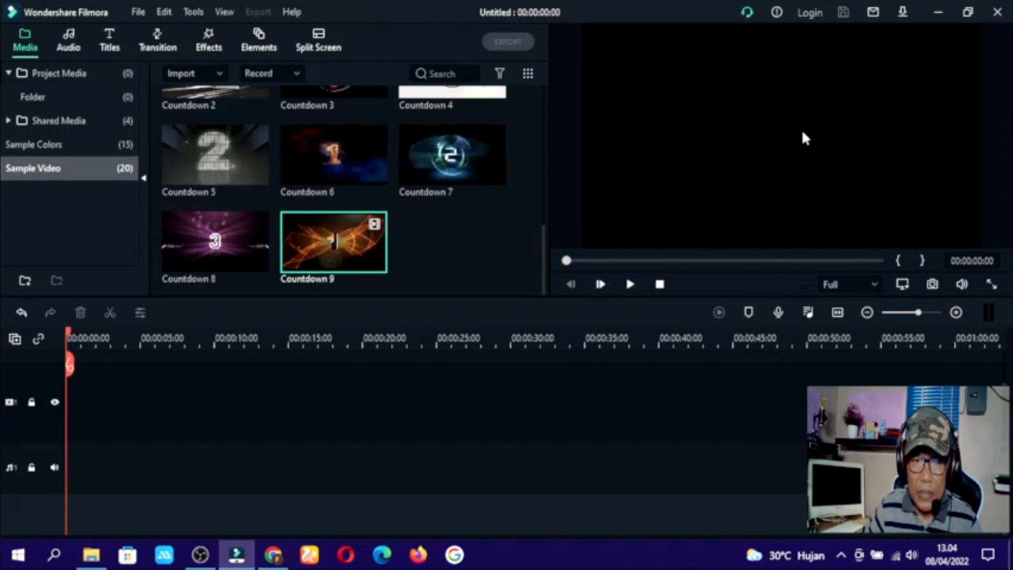
pyautogui.doubleClick(208, 252)
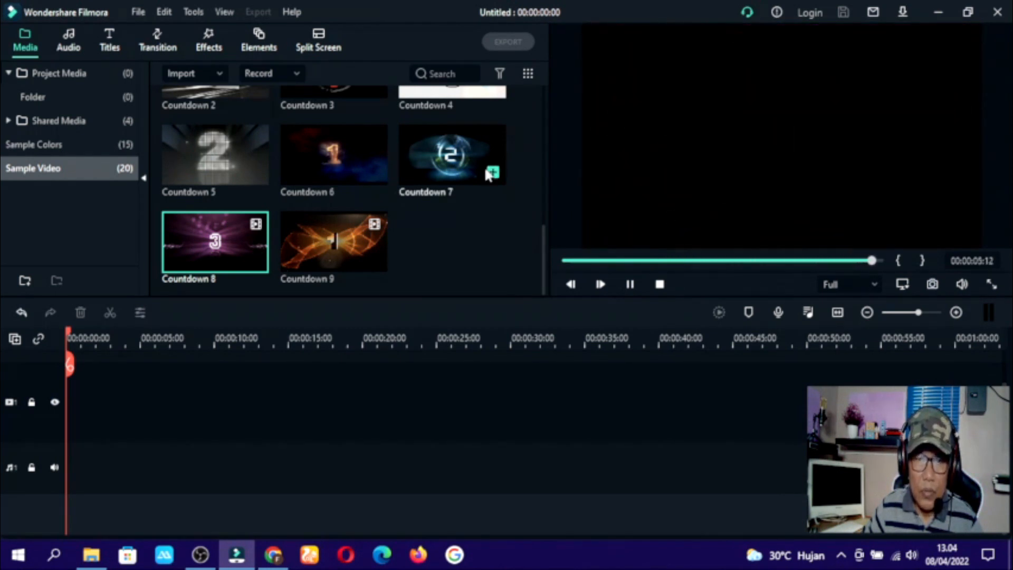
pyautogui.click(452, 163)
pyautogui.press('space')
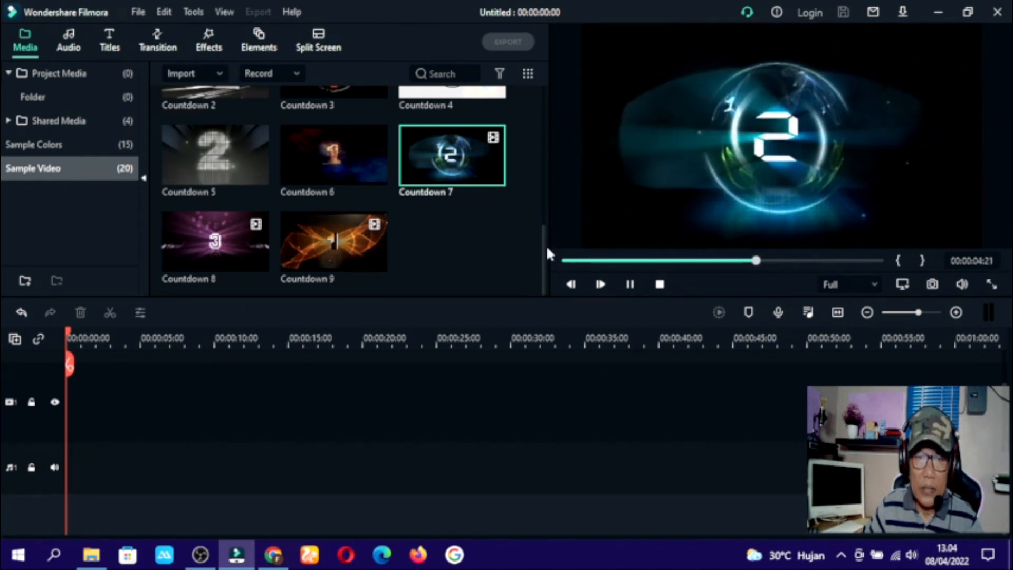
# - Add the Countdown 7 sample video at the start of the video track, keeping the project settings of 1920 x 1080 25fps
pyautogui.scroll(1, 541, 248)
pyautogui.scroll(1, 541, 247)
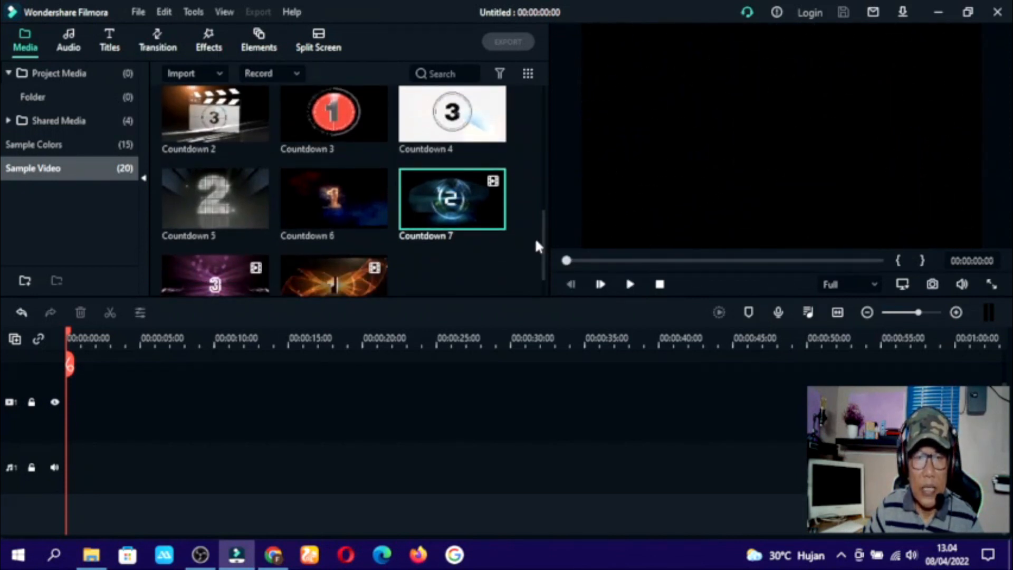
pyautogui.moveTo(428, 195)
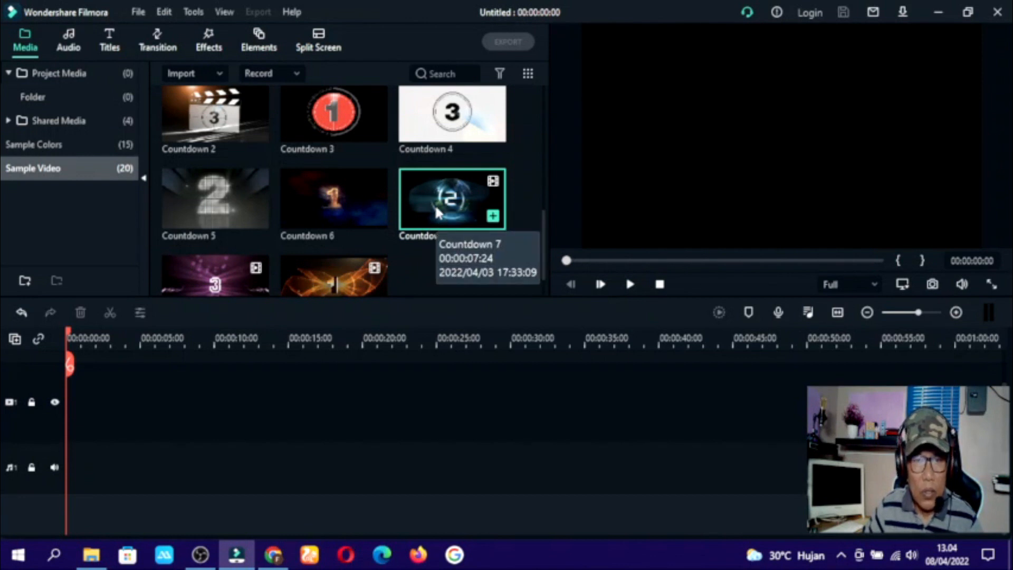
pyautogui.moveTo(431, 192); pyautogui.dragTo(56, 427)
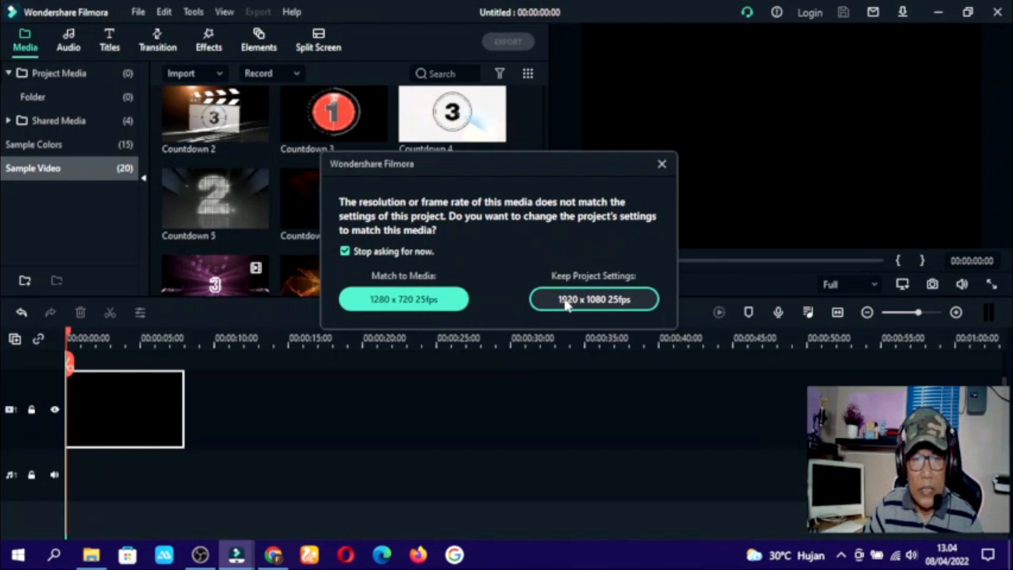
pyautogui.click(600, 300)
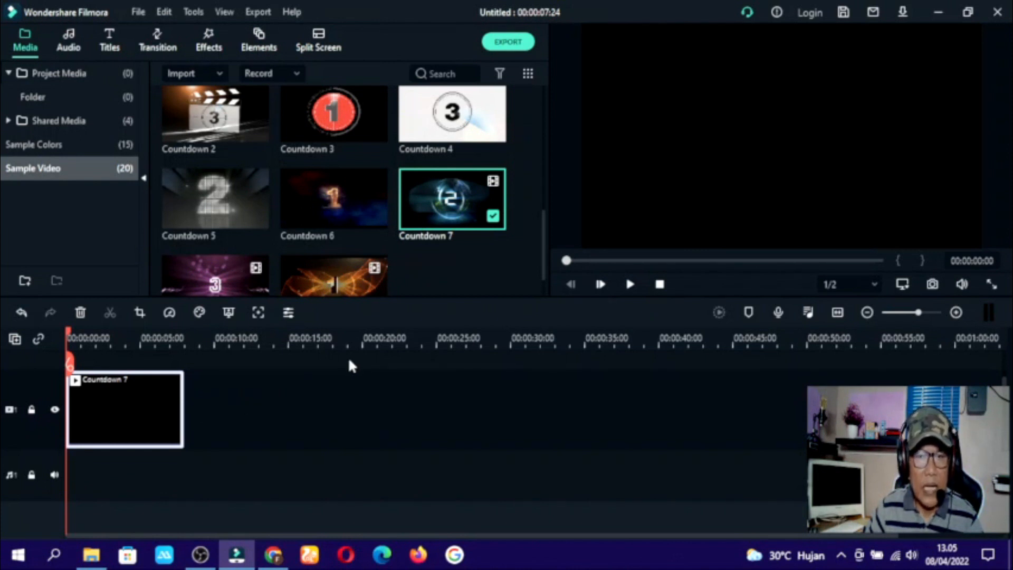
# - Add the included song Blast From The Past to the start of the audio track and play back the timeline with it
pyautogui.click(67, 46)
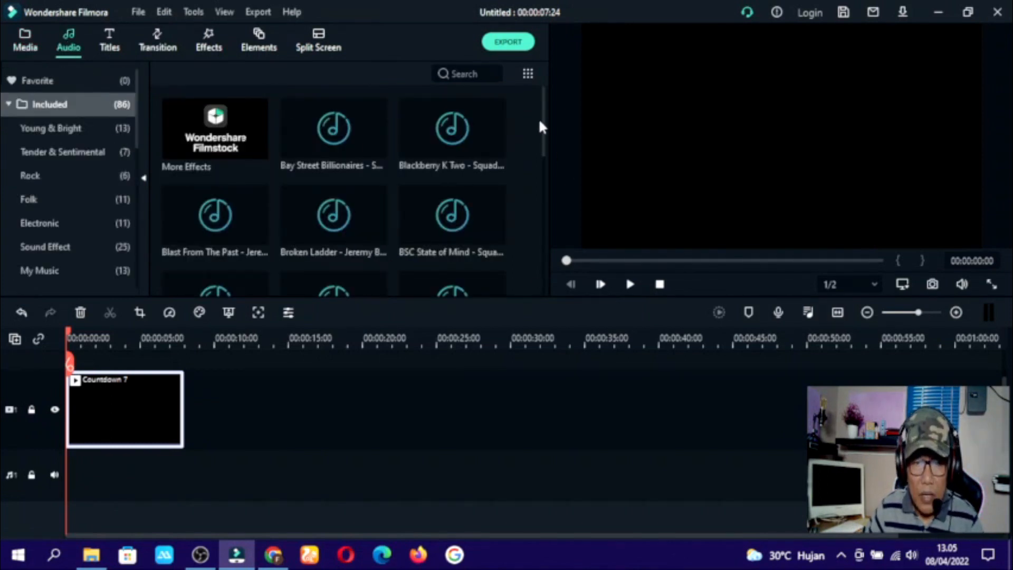
pyautogui.moveTo(542, 136)
pyautogui.mouseDown()
pyautogui.moveTo(545, 281)
pyautogui.moveTo(539, 117)
pyautogui.mouseUp()
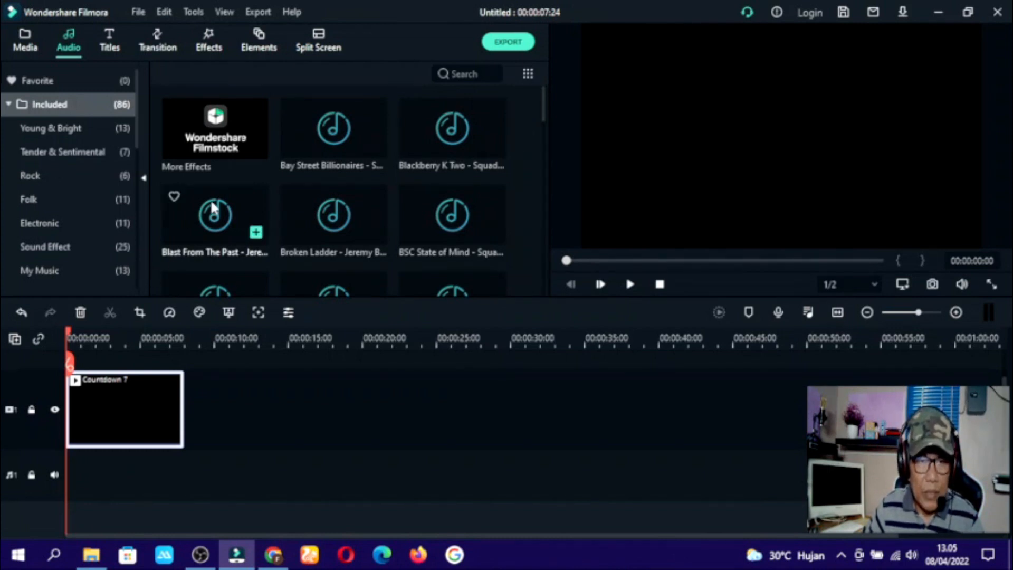
pyautogui.moveTo(212, 202); pyautogui.dragTo(73, 473)
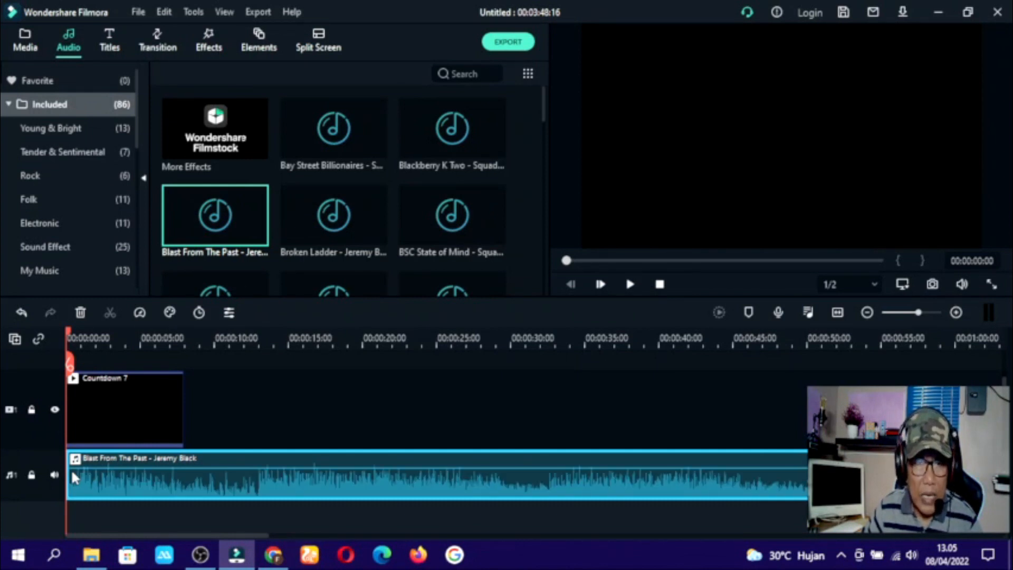
pyautogui.click(631, 286)
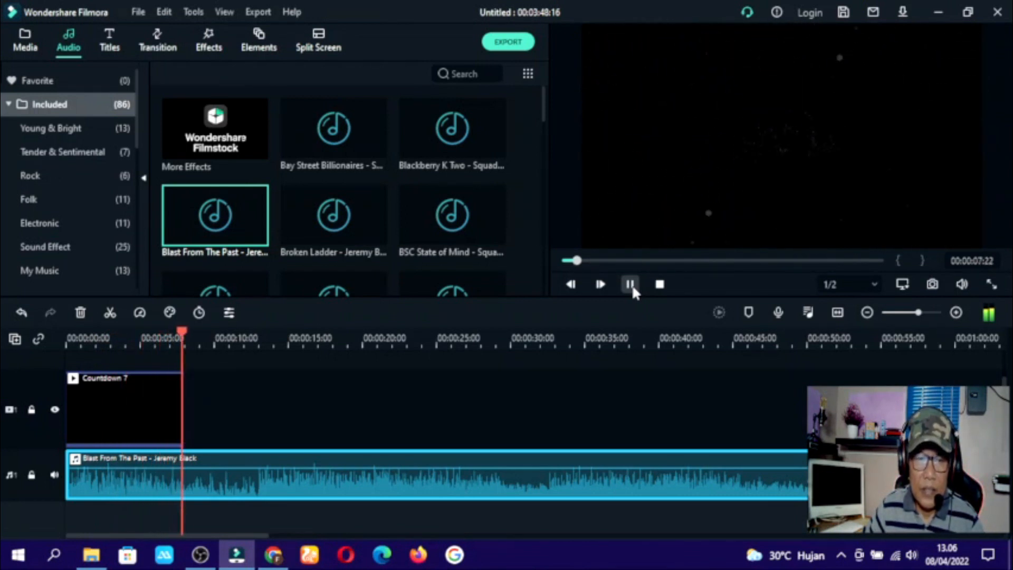
pyautogui.click(660, 284)
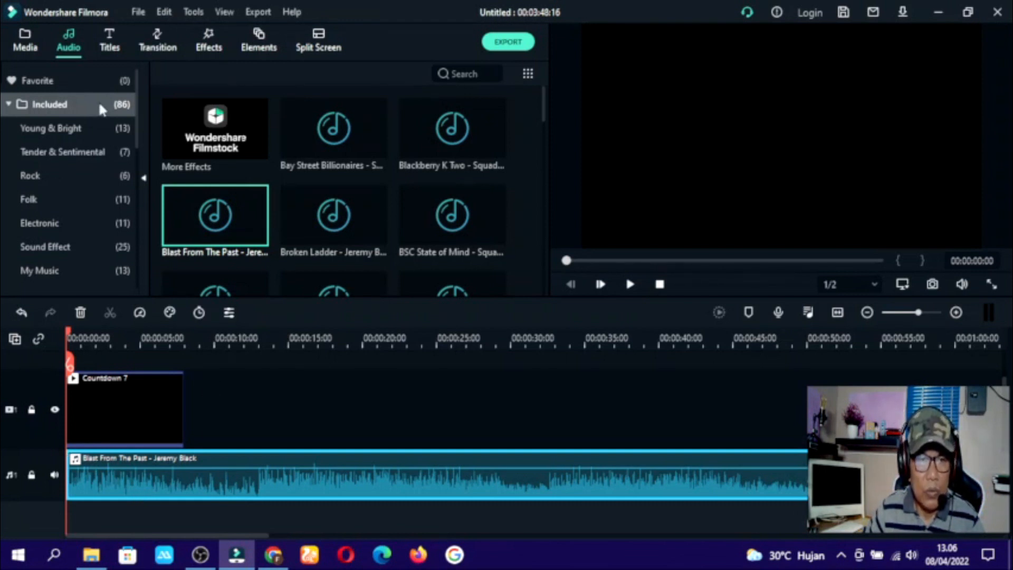
# - Return to the media library and review the file commands for projects and media
pyautogui.click(26, 46)
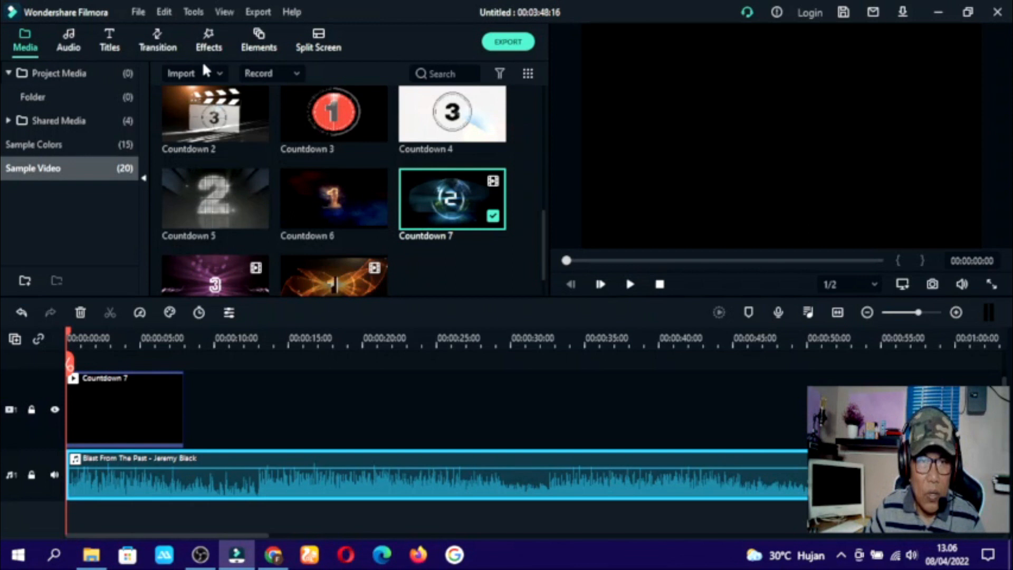
pyautogui.click(138, 13)
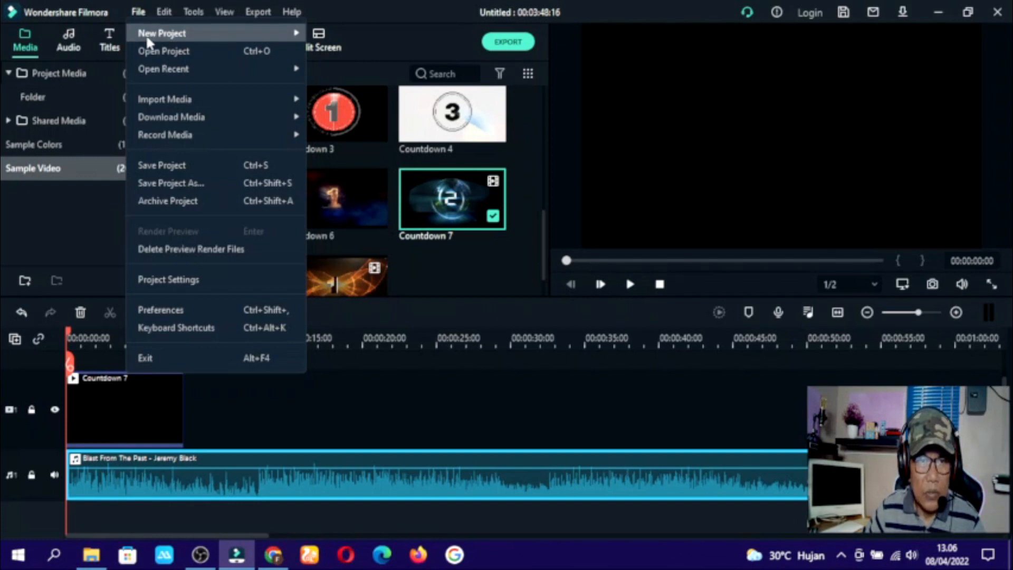
pyautogui.moveTo(150, 70)
pyautogui.moveTo(151, 95)
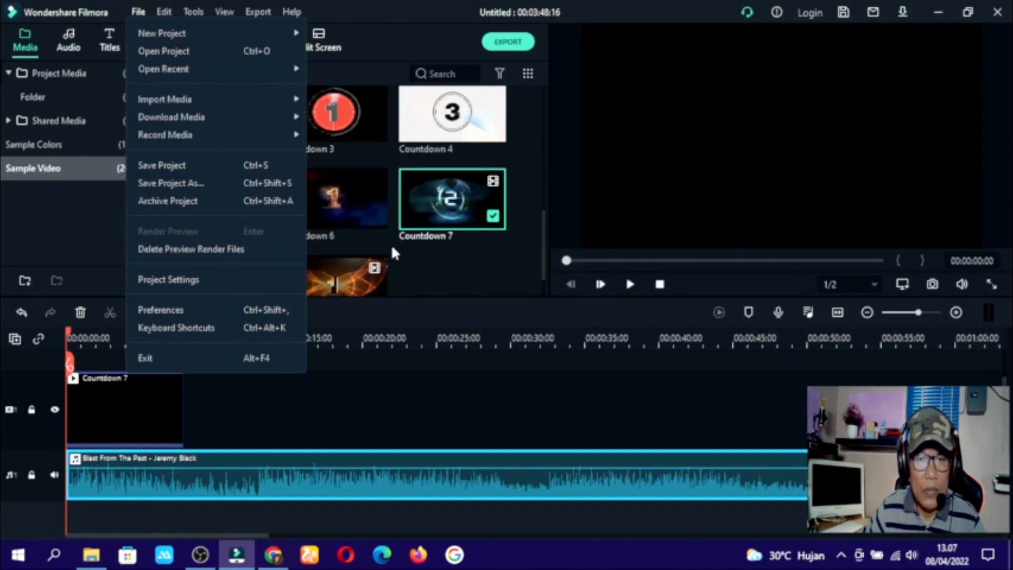
pyautogui.click(428, 254)
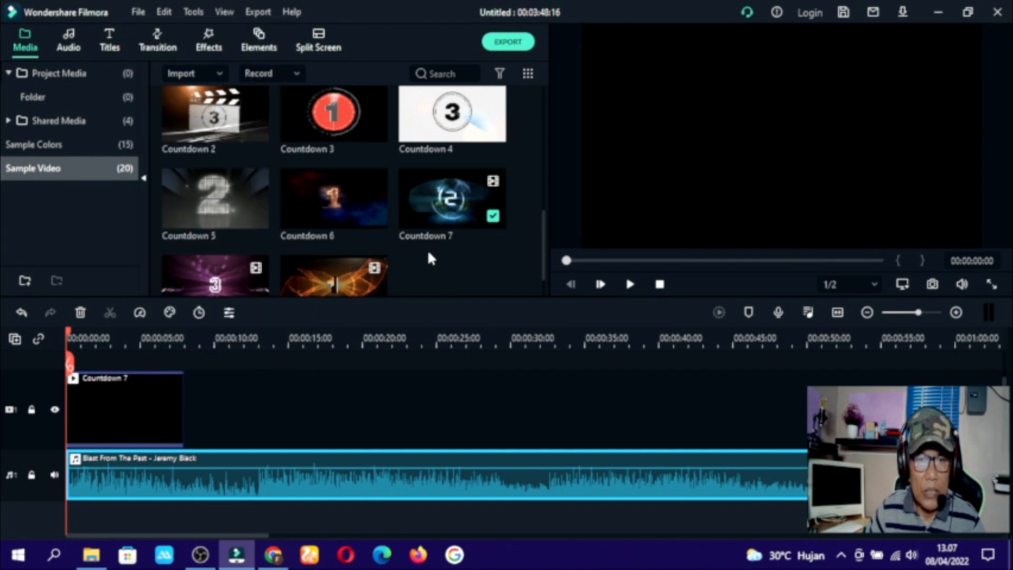
# - Import the video 20211121_720p(6) from the ac120 folder and preview it
pyautogui.click(218, 75)
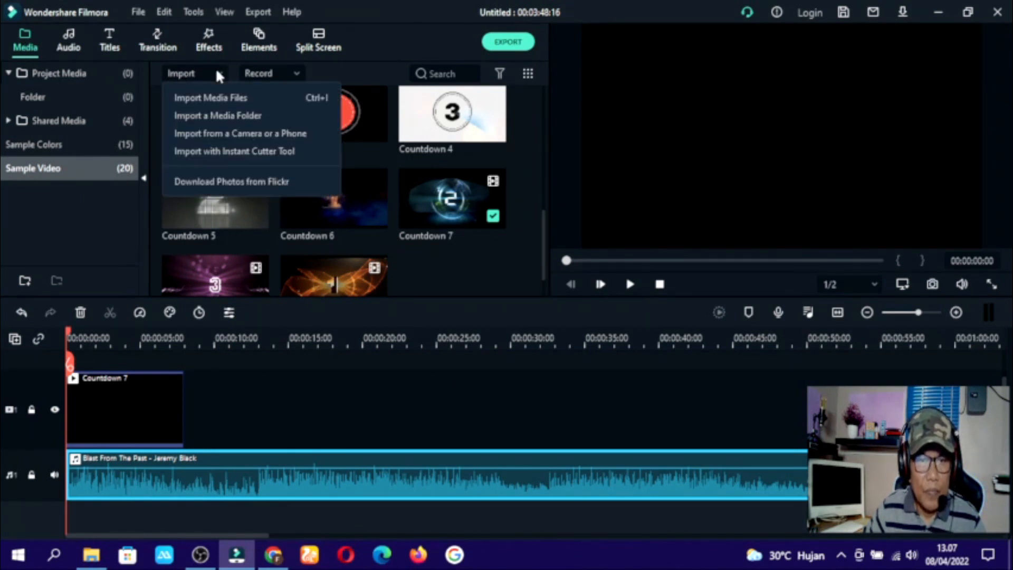
pyautogui.click(224, 99)
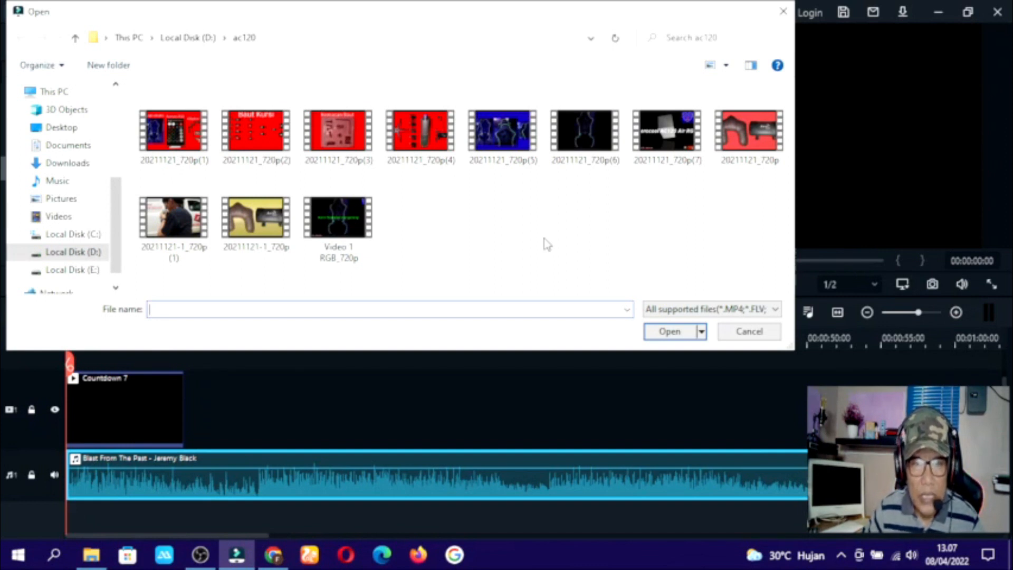
pyautogui.click(577, 144)
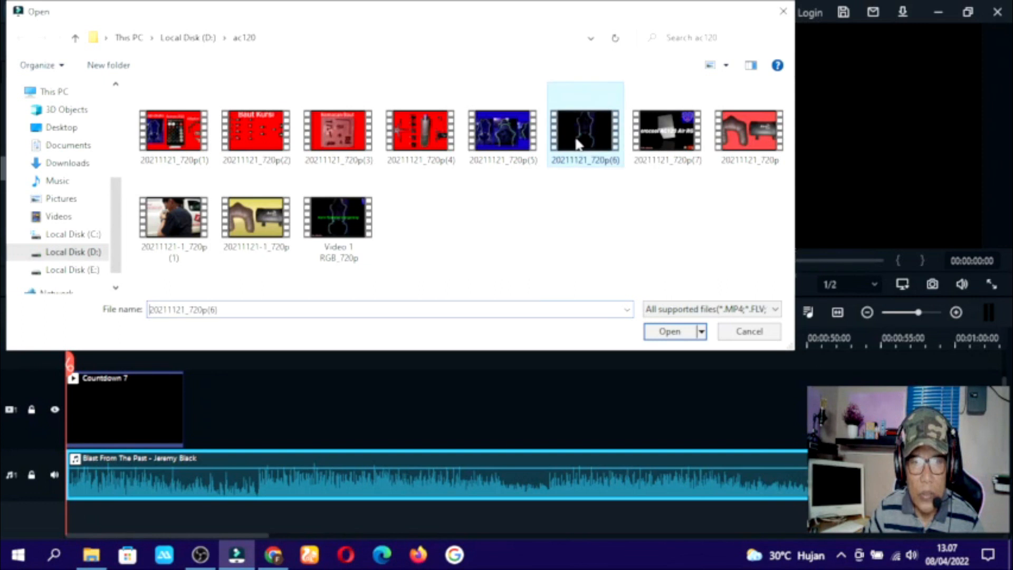
pyautogui.click(666, 332)
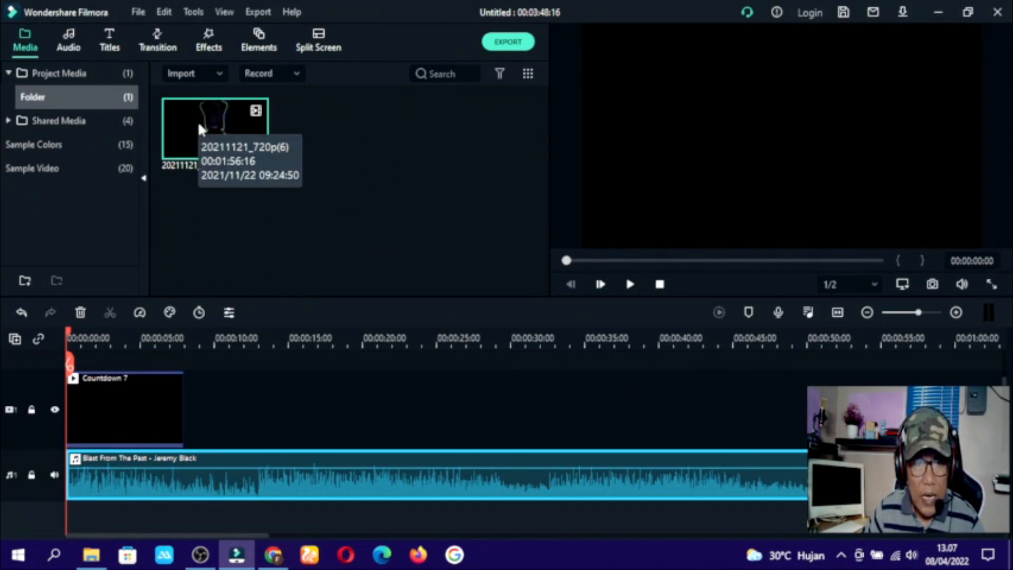
pyautogui.doubleClick(202, 143)
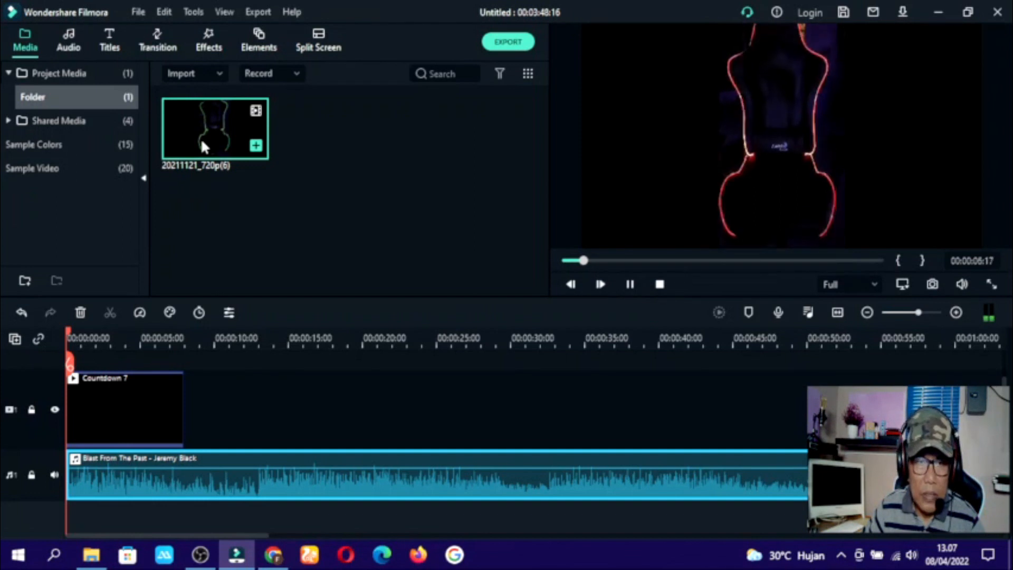
# - Import the videos 20211121_720p(5) and 20211121_720p(7) together from the ac120 folder
pyautogui.click(218, 74)
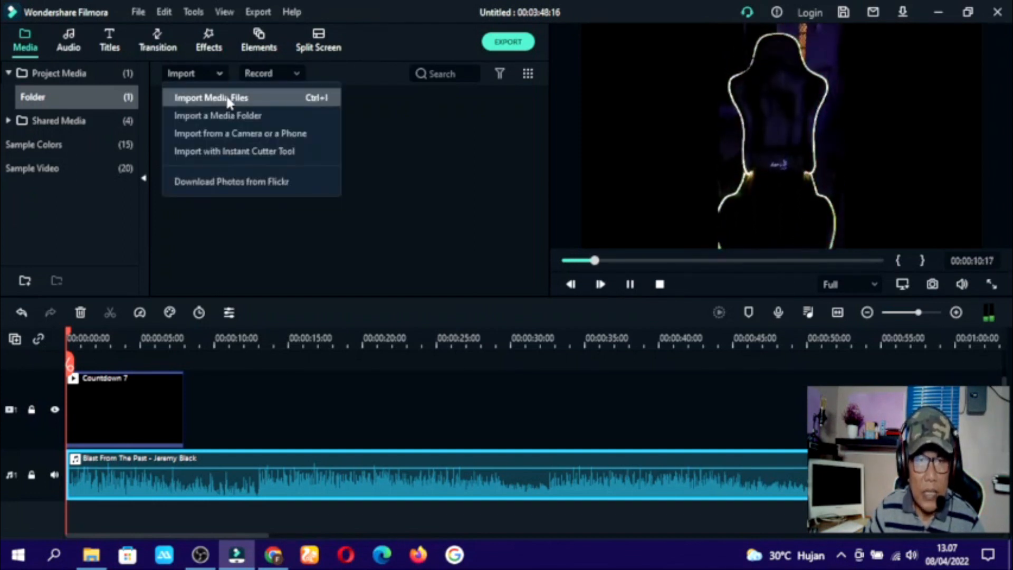
pyautogui.click(227, 100)
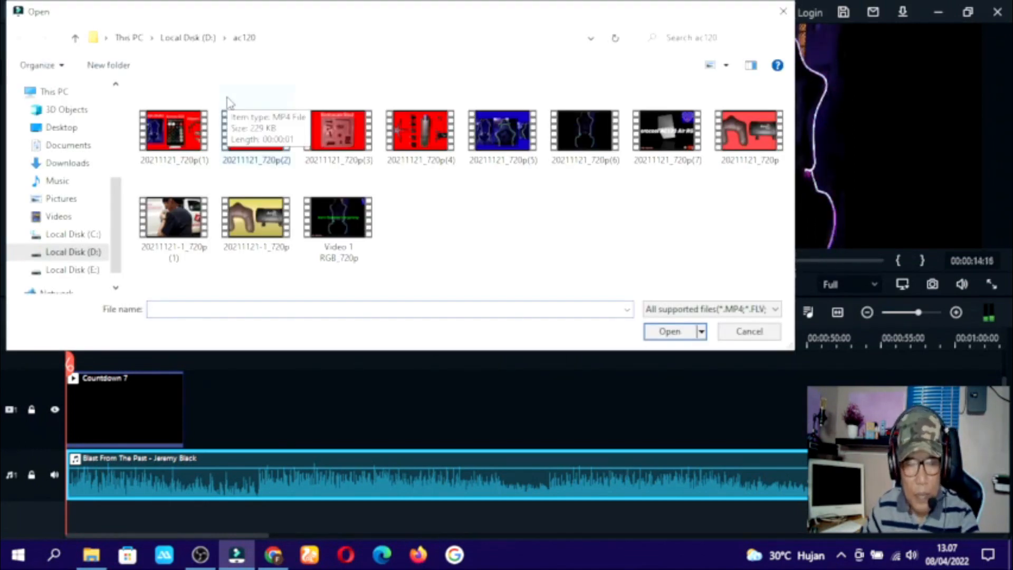
pyautogui.click(501, 135)
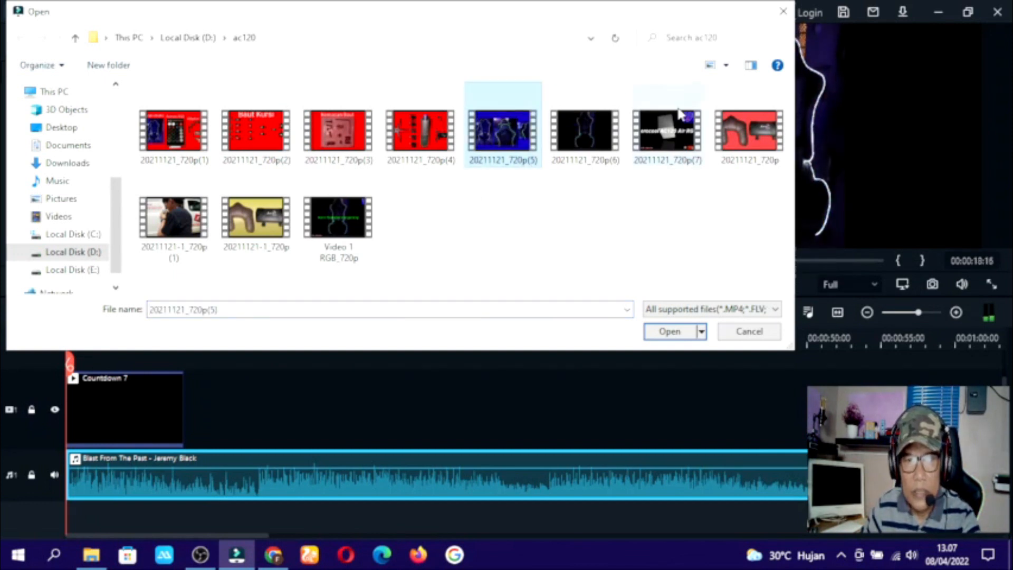
pyautogui.keyDown('ctrl'); pyautogui.click(673, 140); pyautogui.keyUp('ctrl')
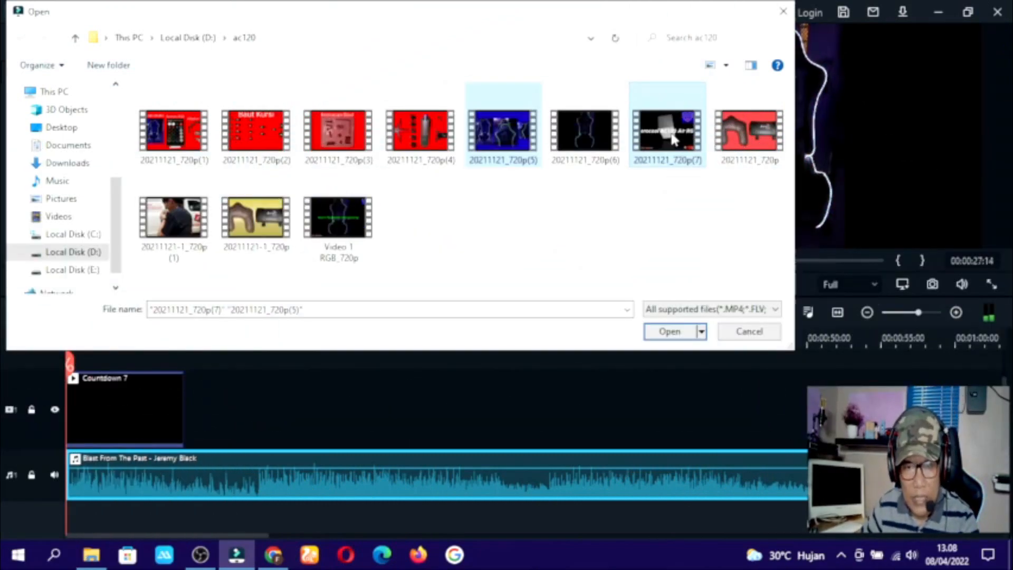
pyautogui.click(669, 332)
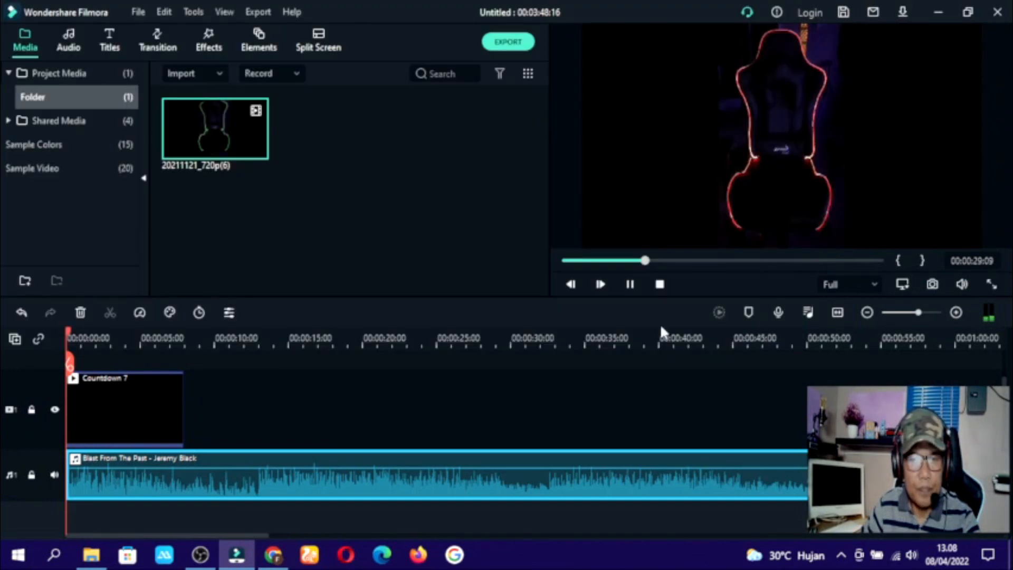
# - Place the clip 20211121_720p(5) directly after Countdown 7 on the video track, followed by 20211121_720p(6)
pyautogui.click(353, 232)
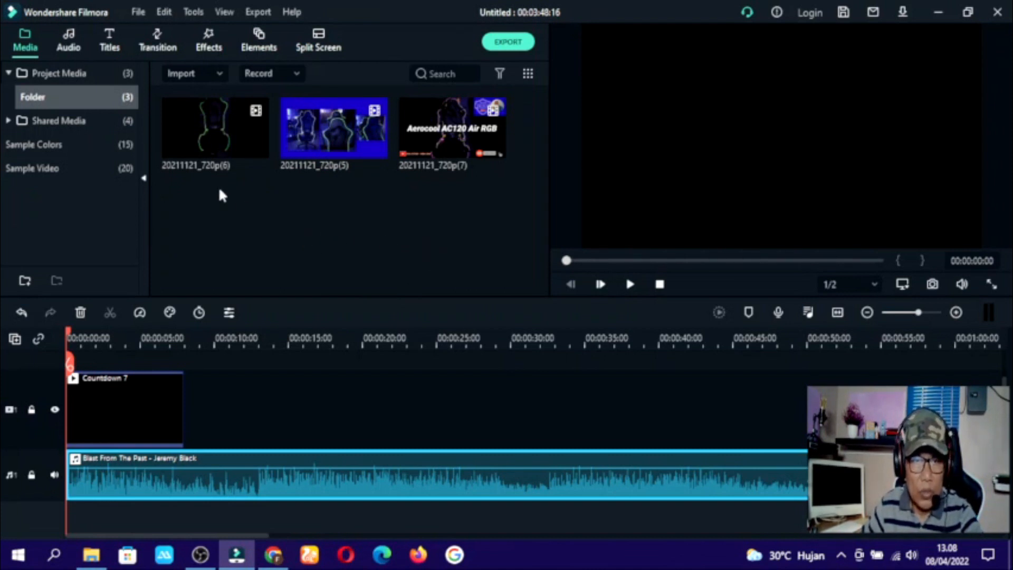
pyautogui.moveTo(328, 132); pyautogui.dragTo(188, 422)
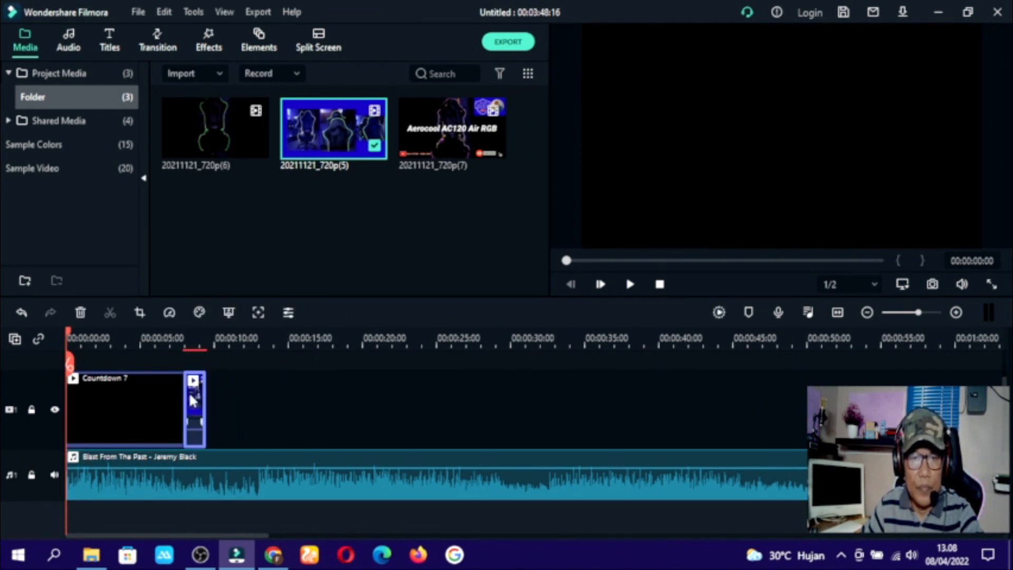
pyautogui.moveTo(204, 110); pyautogui.dragTo(220, 409)
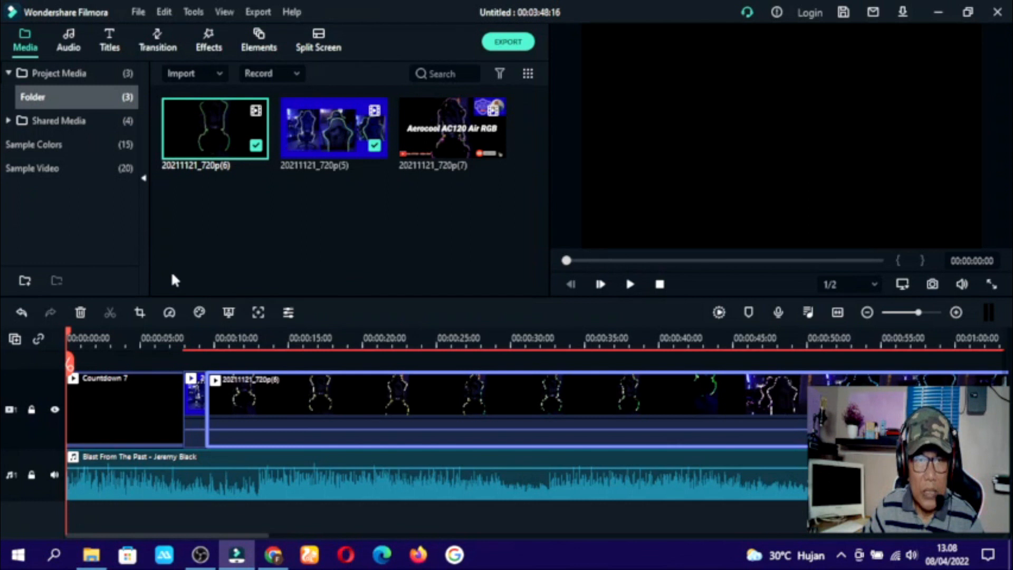
# - Add the Default Title to a new track above Countdown 7 at the start of the timeline
pyautogui.click(107, 41)
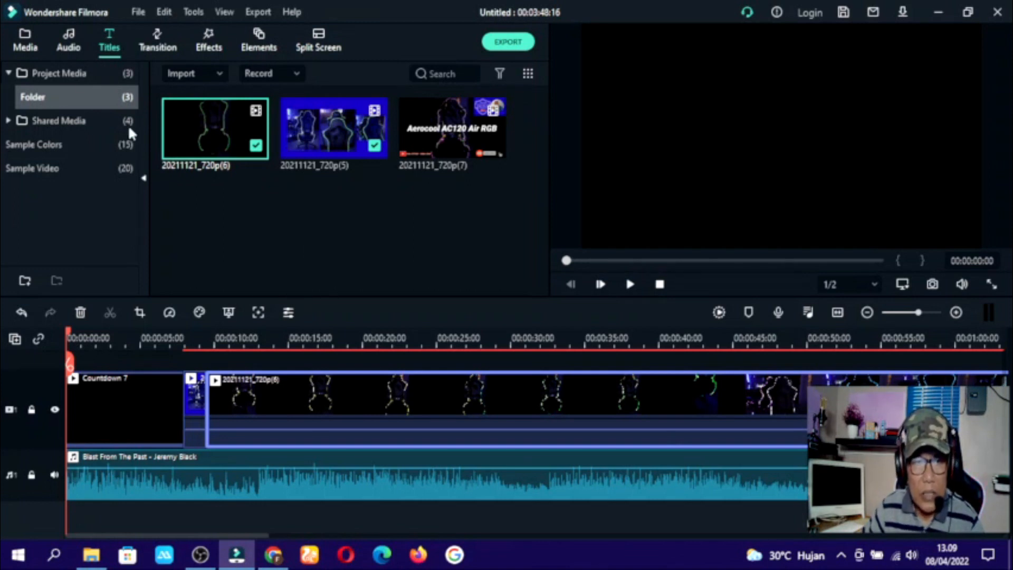
pyautogui.click(109, 50)
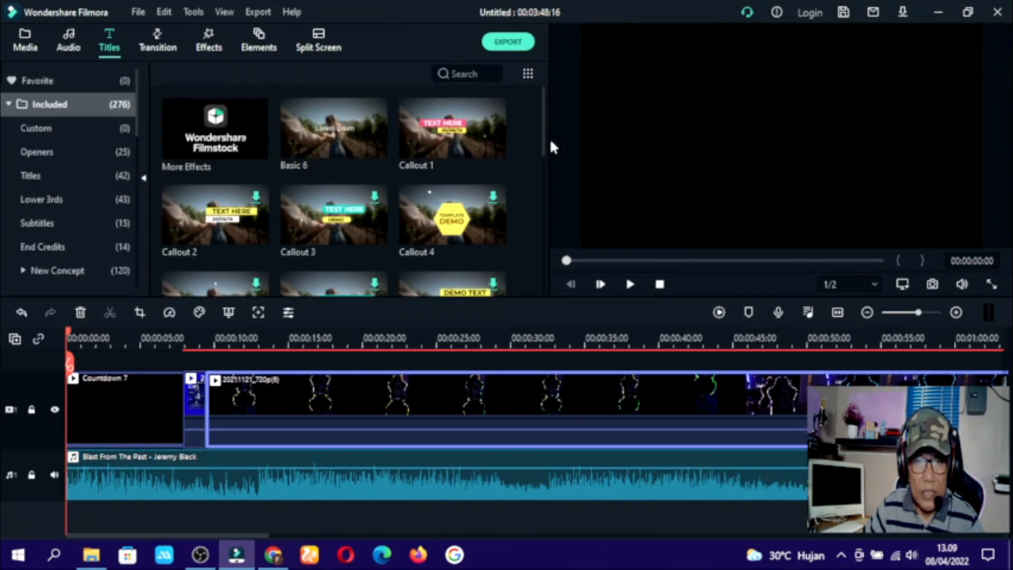
pyautogui.moveTo(544, 135); pyautogui.dragTo(538, 206)
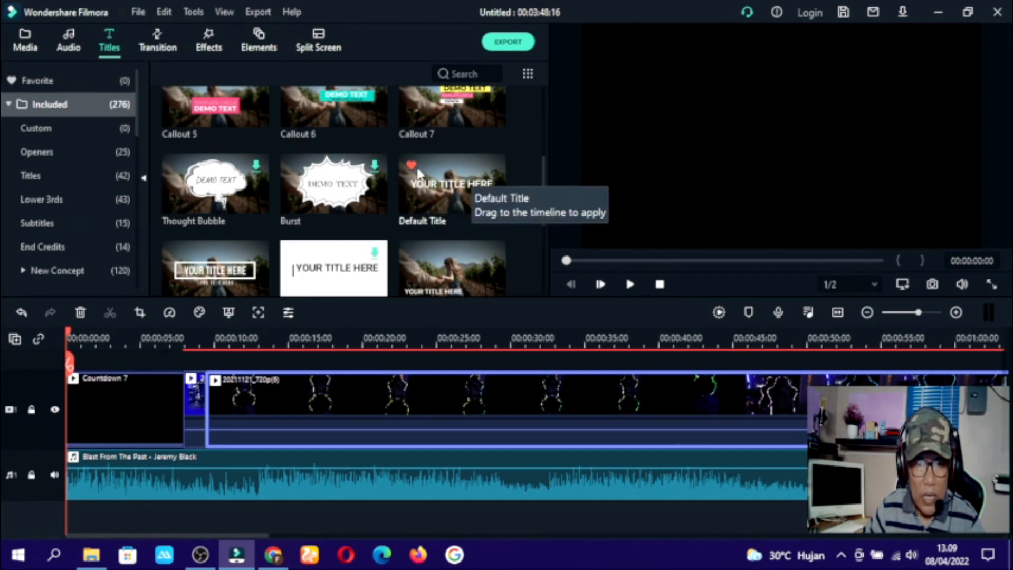
pyautogui.click(426, 194)
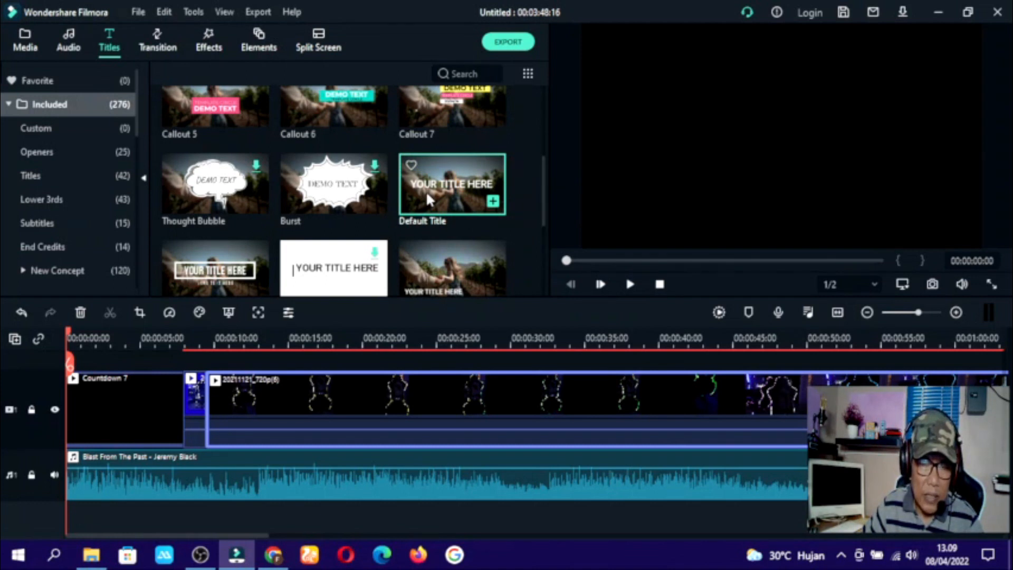
pyautogui.moveTo(425, 191); pyautogui.dragTo(62, 370)
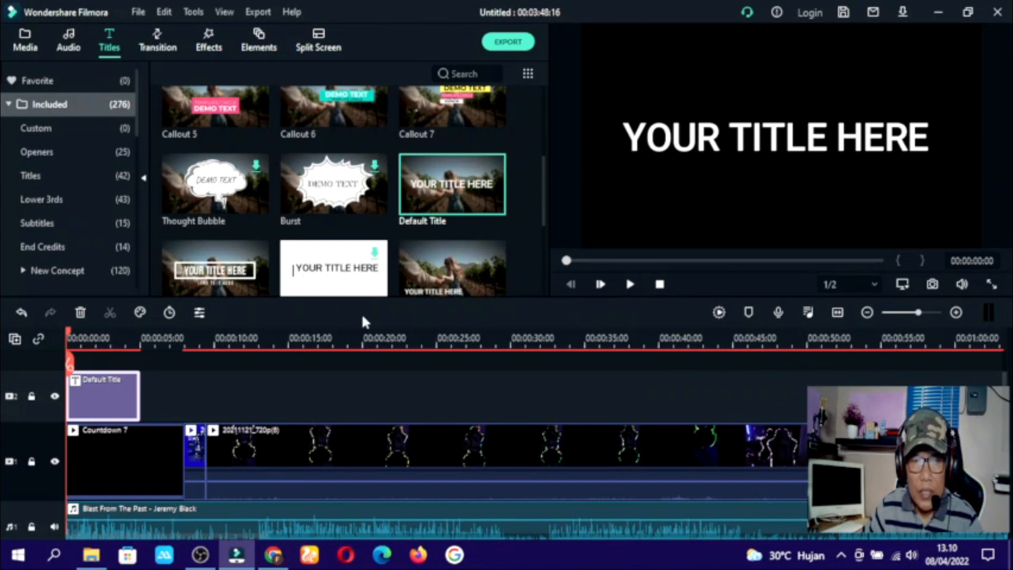
# - Replace the default title's text with "belajar edit video di Filmora"
pyautogui.click(697, 138)
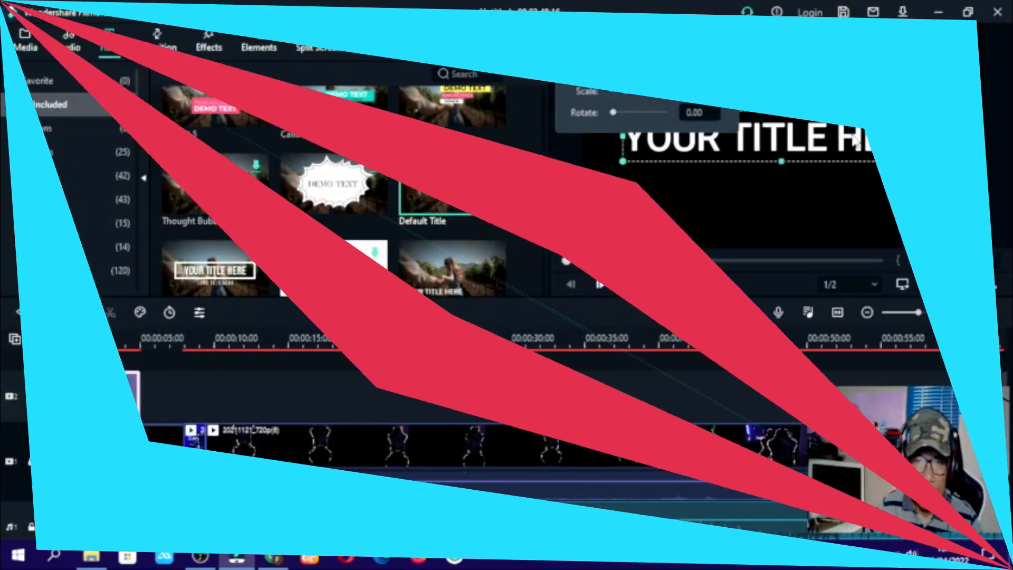
pyautogui.doubleClick(674, 116)
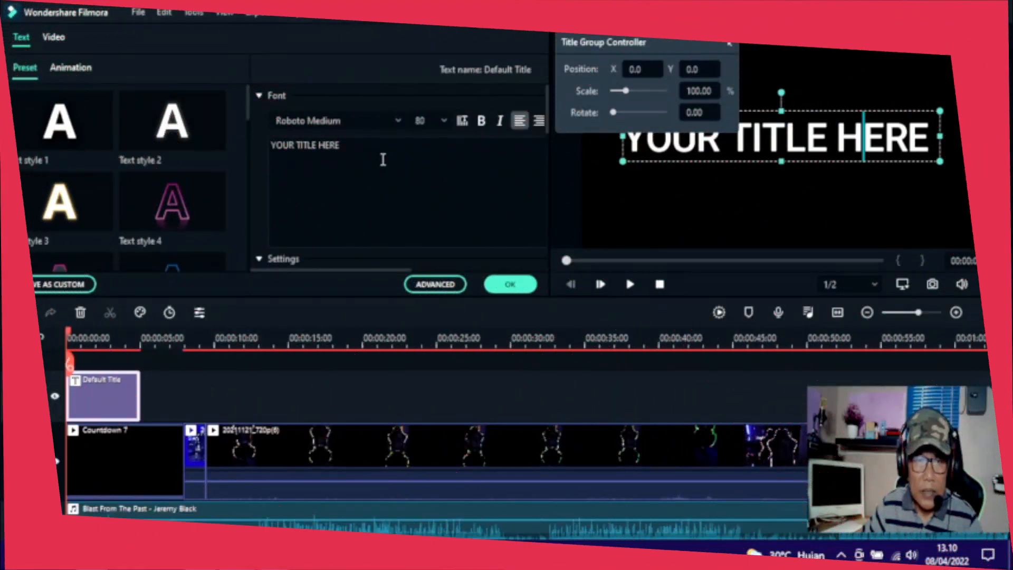
pyautogui.moveTo(387, 143); pyautogui.dragTo(259, 145)
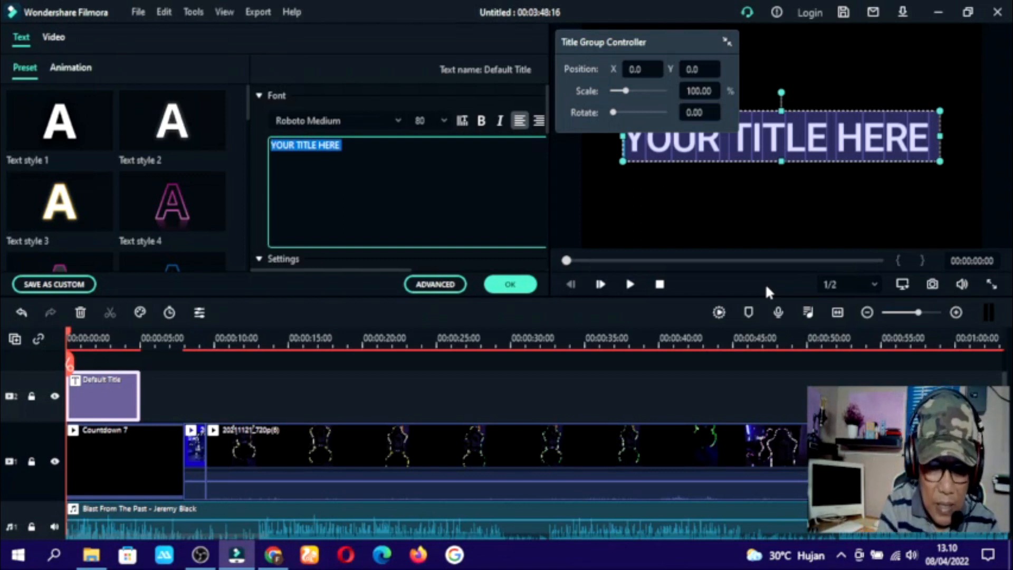
pyautogui.write('belajar edit video di Filmora')
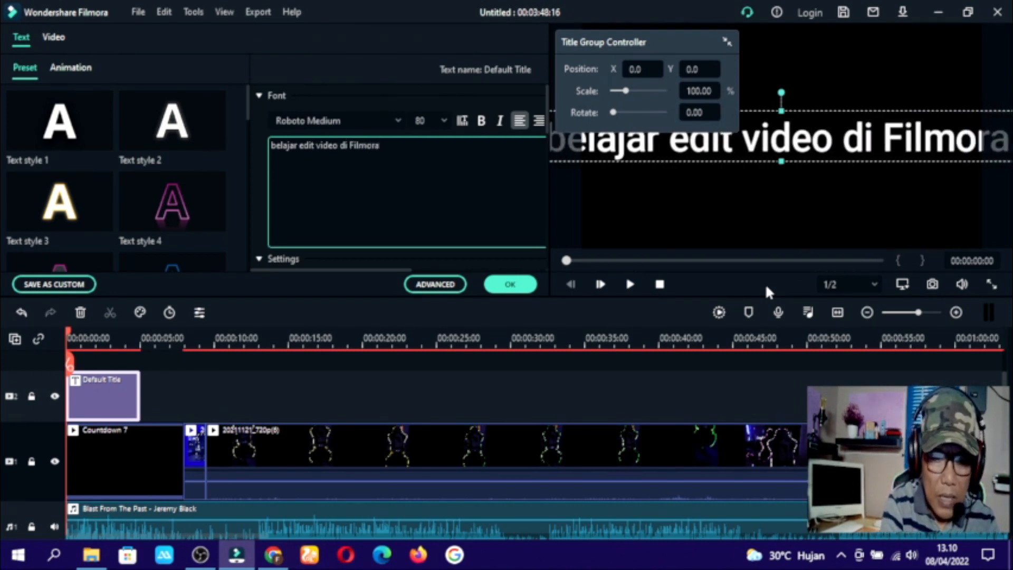
# - Extend the title text to "belajar edit video di Filmora X" and set its font size to 44
pyautogui.write(' X')
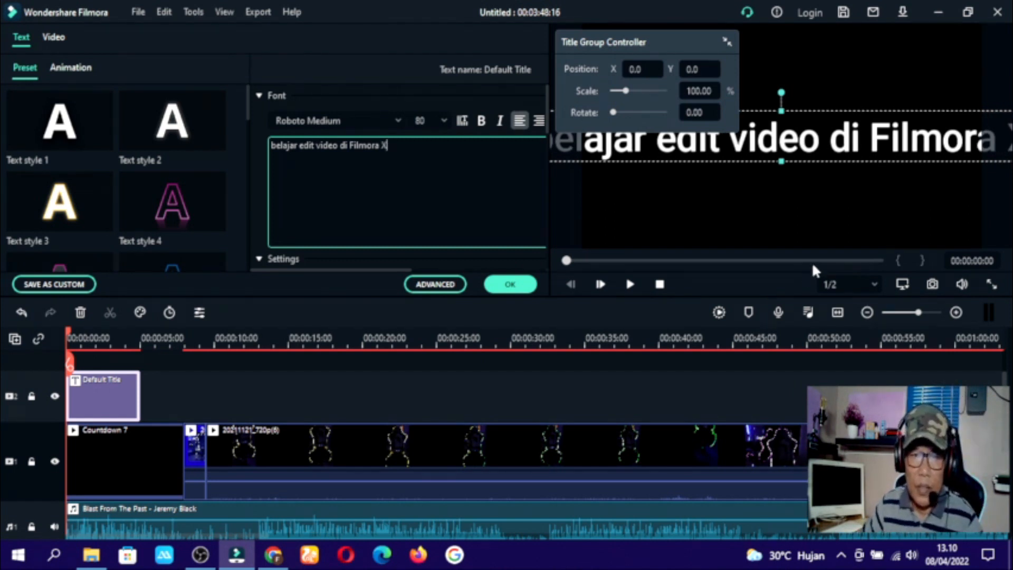
pyautogui.click(444, 122)
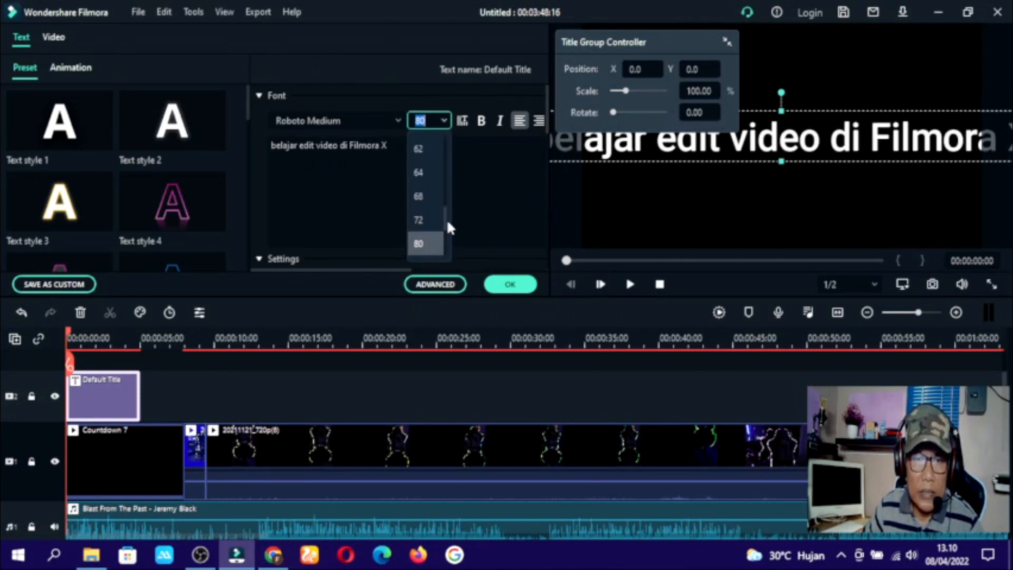
pyautogui.click(439, 150)
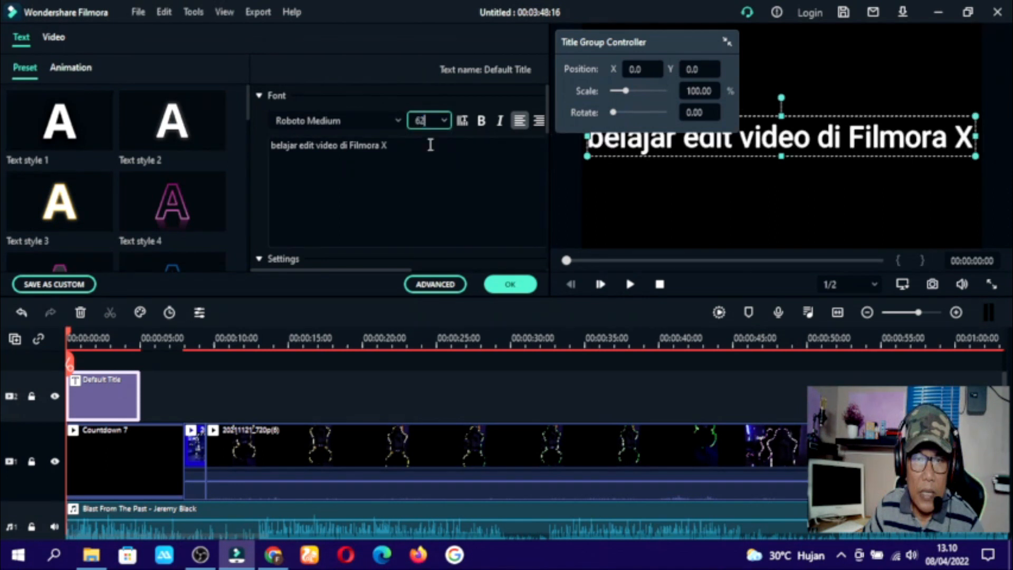
pyautogui.click(444, 118)
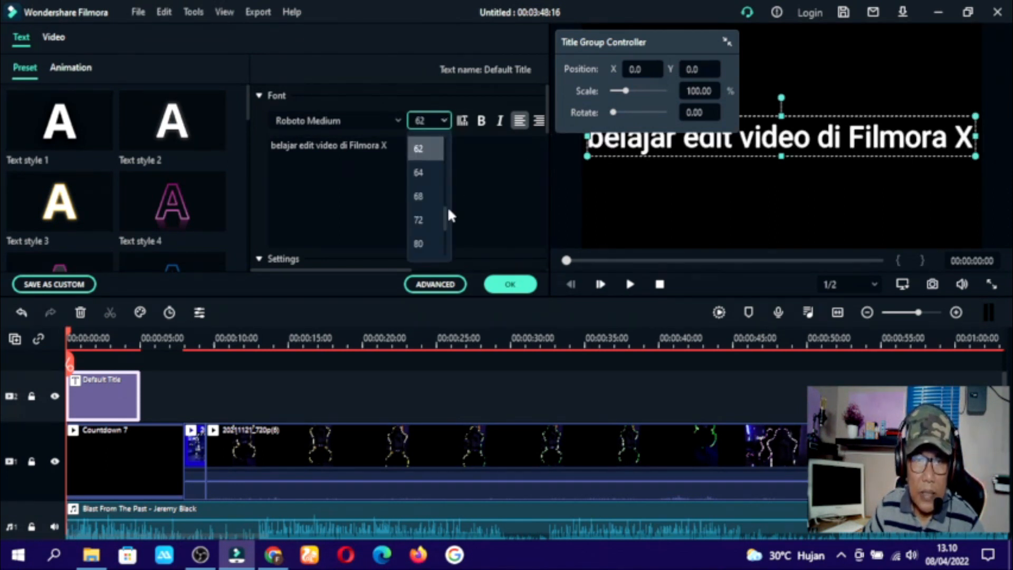
pyautogui.scroll(1, 446, 216)
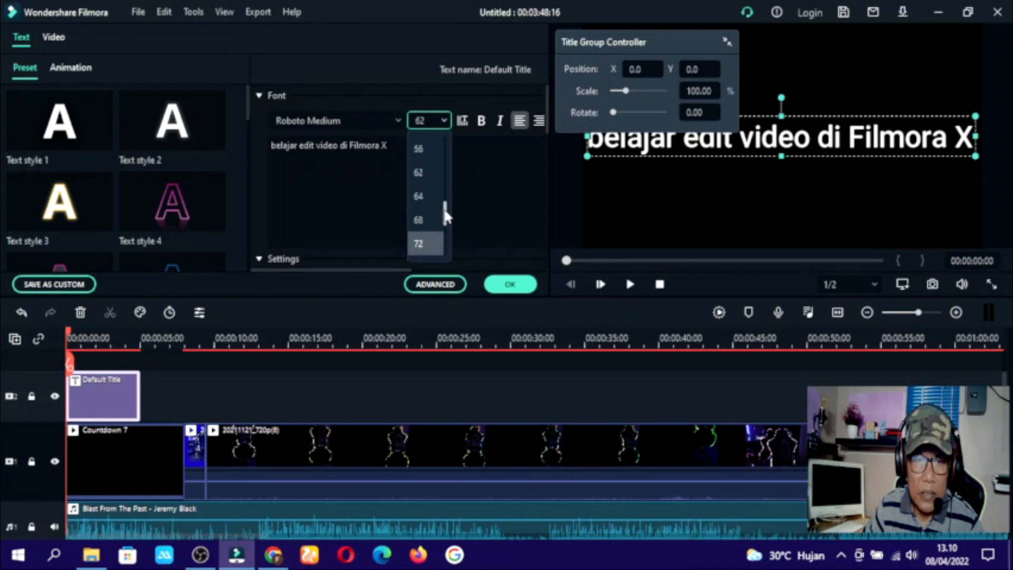
pyautogui.scroll(4, 445, 215)
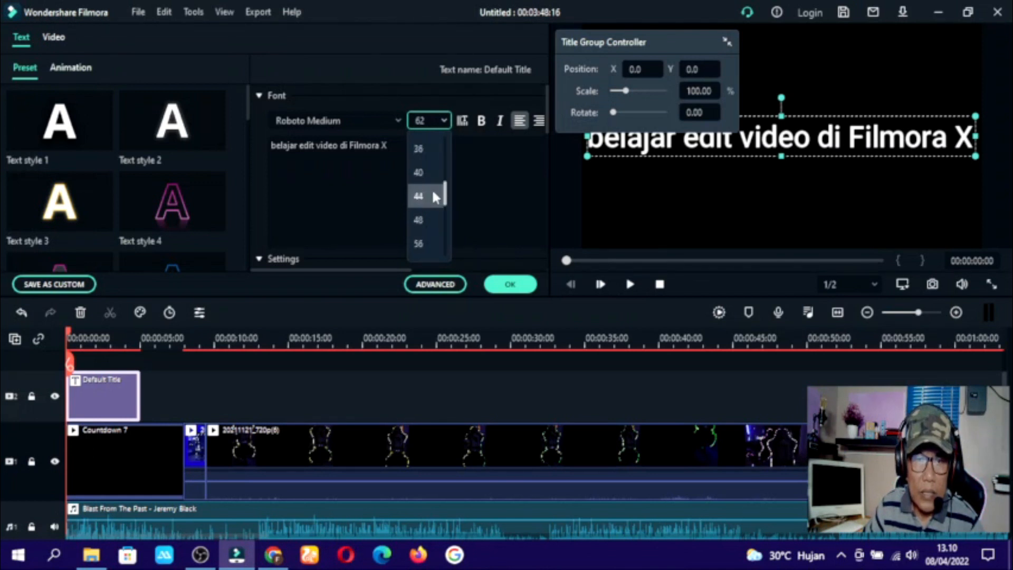
pyautogui.click(431, 194)
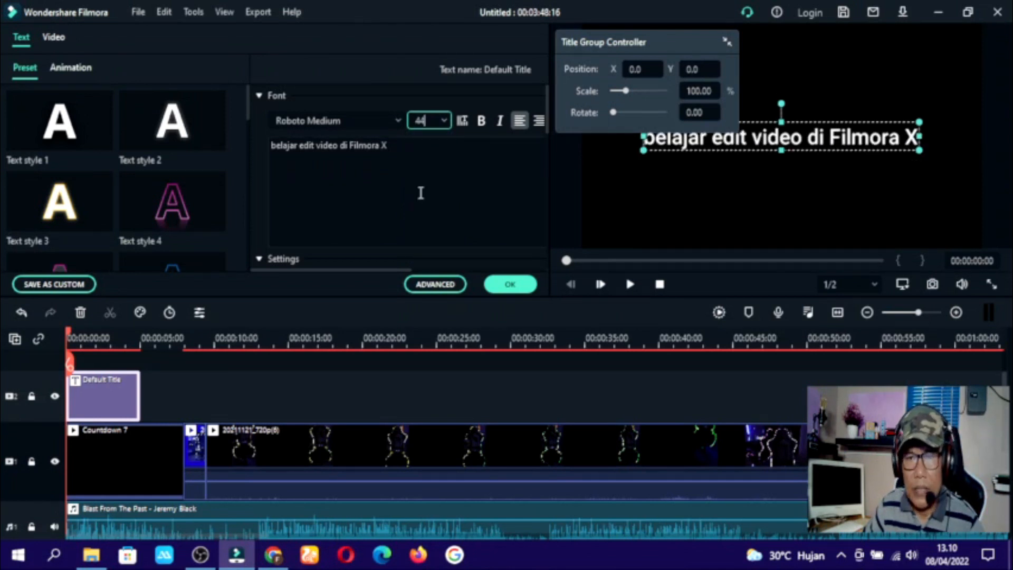
# - Move the title to the horizontal centre near the frame's lower edge, apply the edit and preview the project from the start
pyautogui.moveTo(801, 143); pyautogui.dragTo(798, 210)
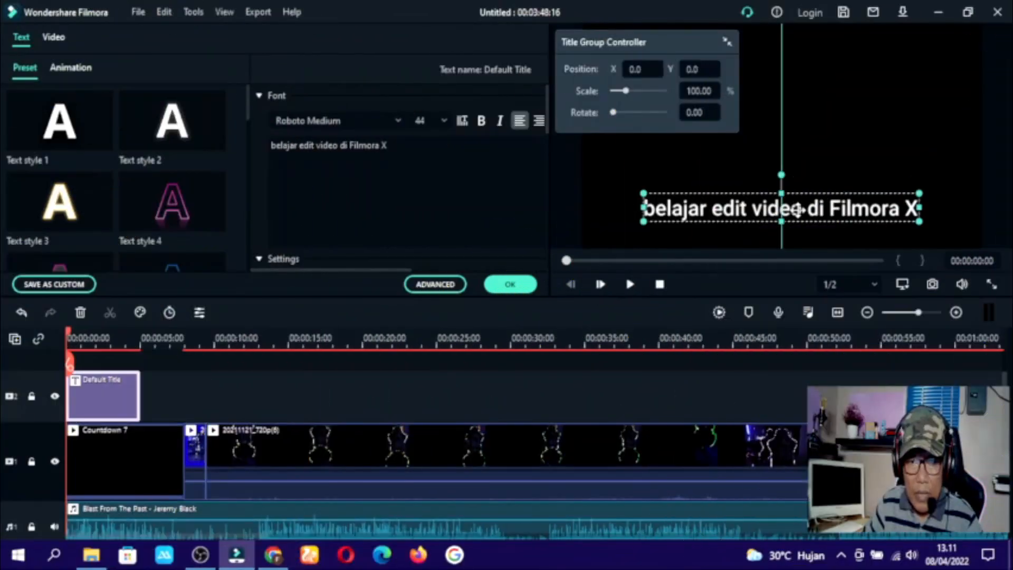
pyautogui.moveTo(797, 210); pyautogui.dragTo(756, 222)
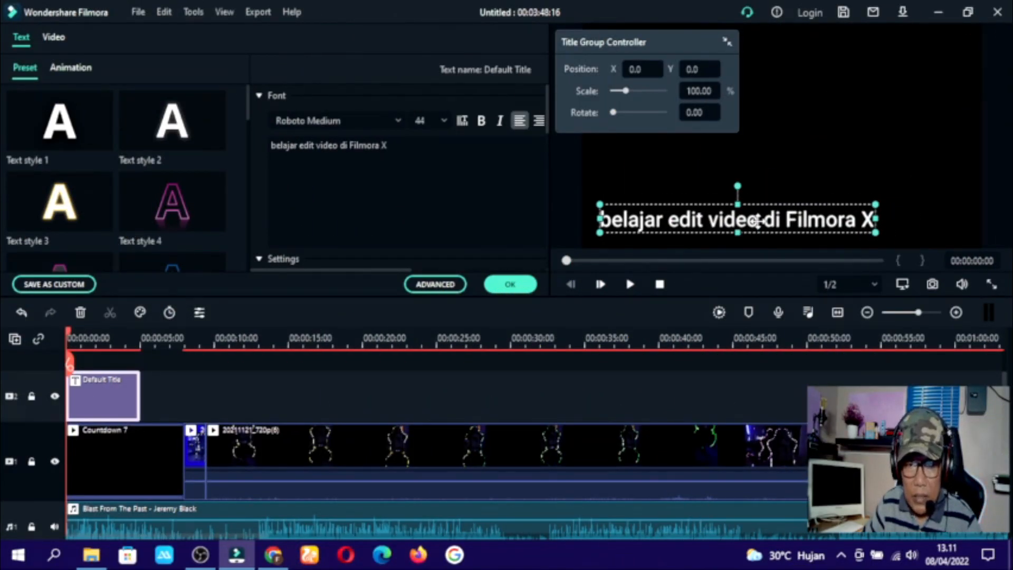
pyautogui.moveTo(757, 221); pyautogui.dragTo(801, 221)
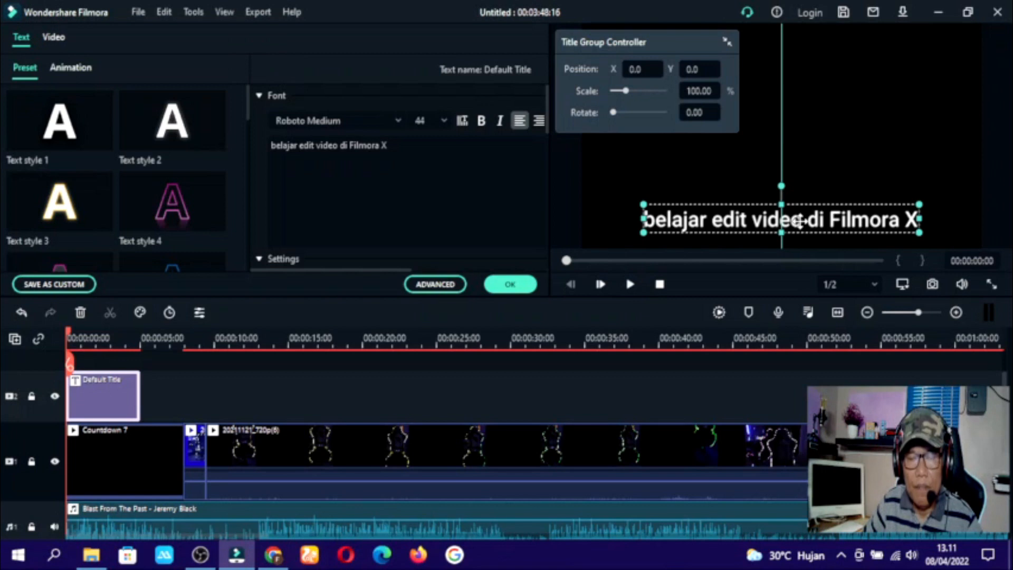
pyautogui.moveTo(799, 220); pyautogui.dragTo(801, 222)
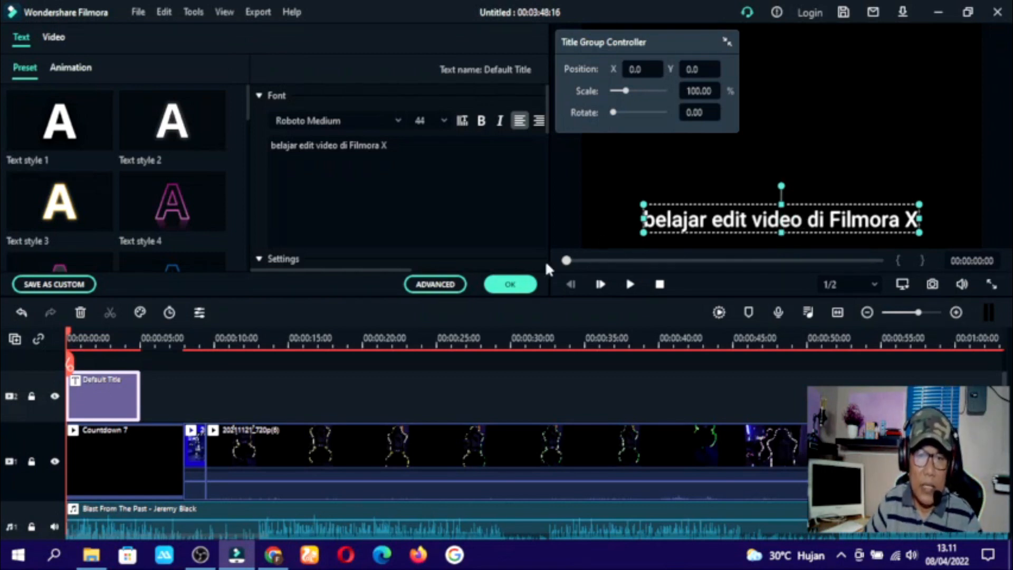
pyautogui.click(512, 284)
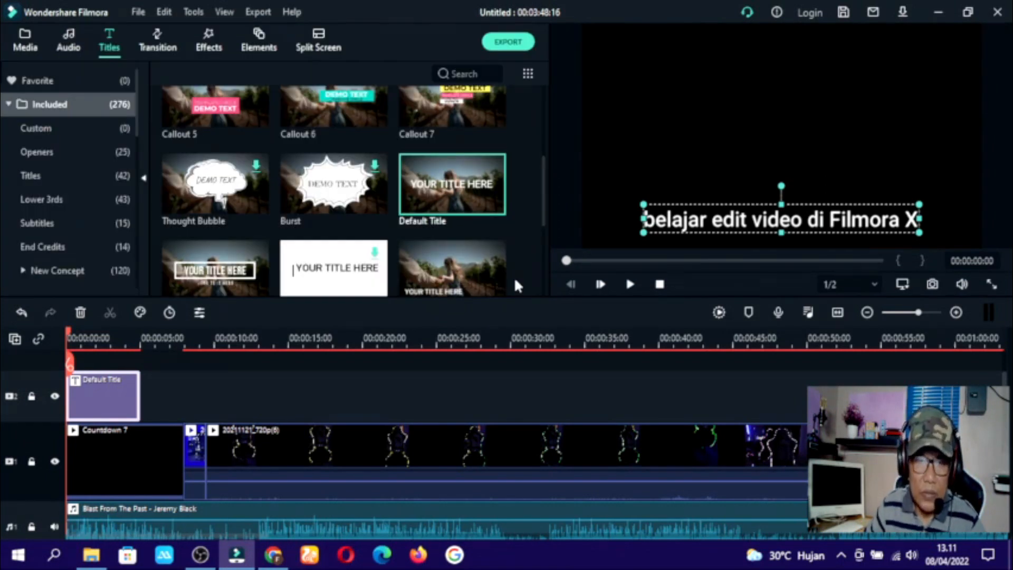
pyautogui.click(629, 285)
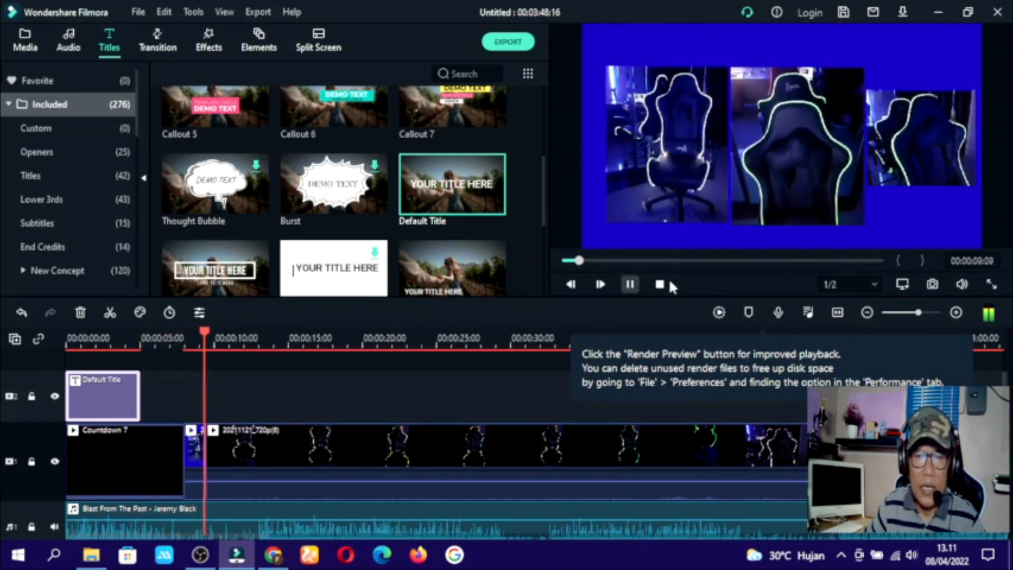
pyautogui.click(659, 285)
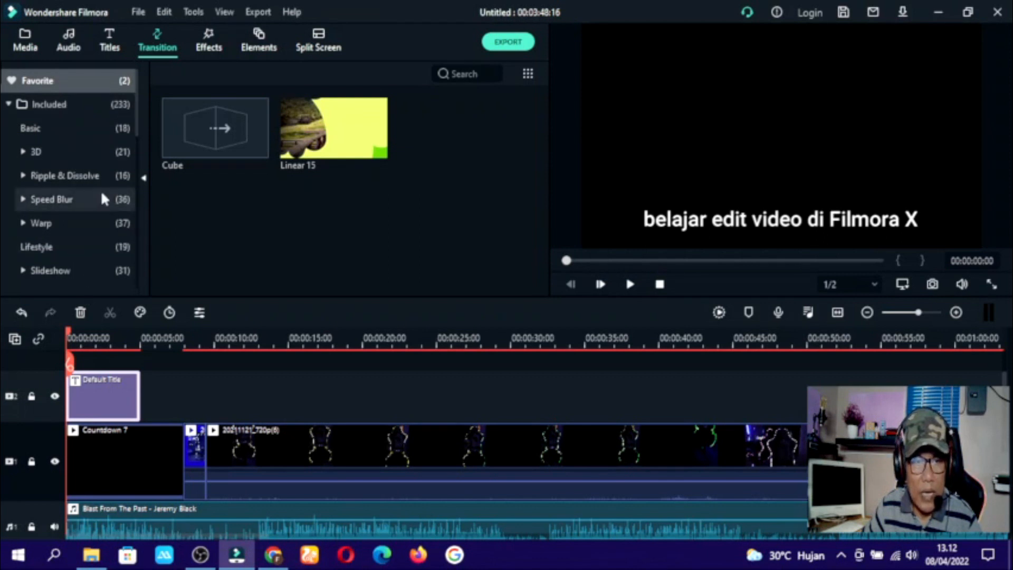
# - Show all included transitions and browse down to the Plain Shape group
pyautogui.click(64, 104)
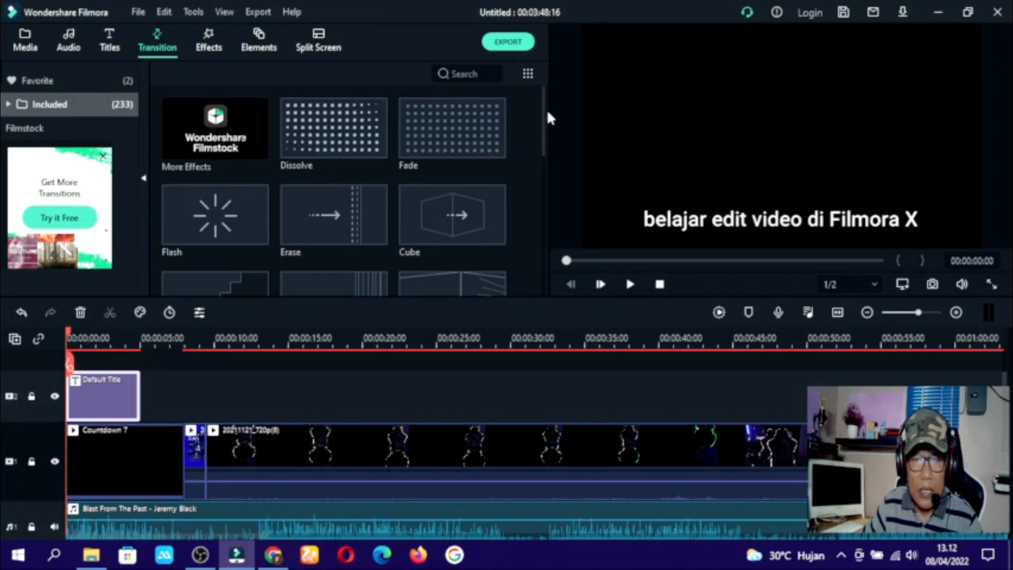
pyautogui.moveTo(541, 139); pyautogui.dragTo(540, 301)
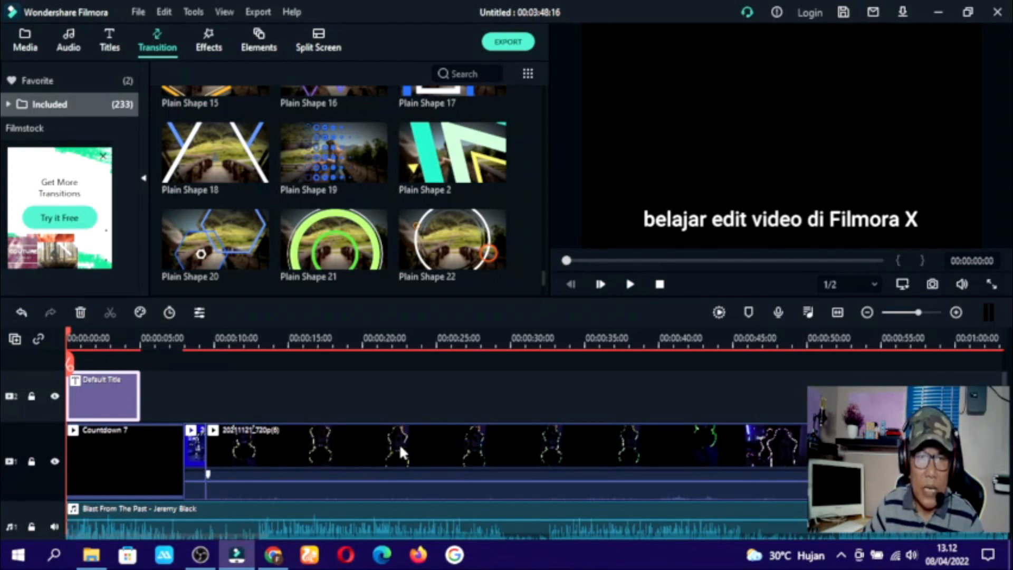
# - Split the clip 20211121_720p(6) at 00:00:14:05 and again at 00:00:19:07
pyautogui.click(372, 450)
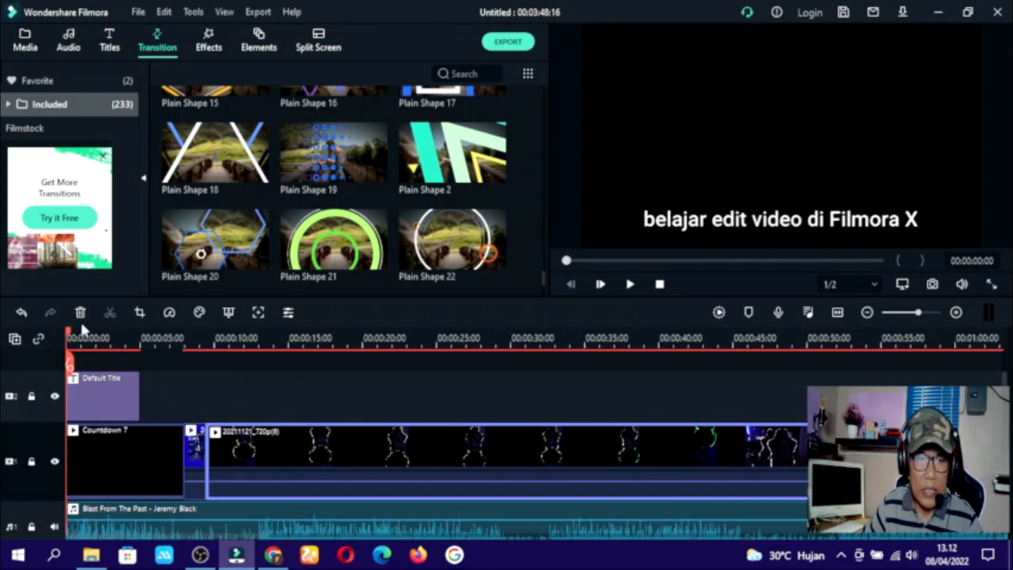
pyautogui.click(294, 385)
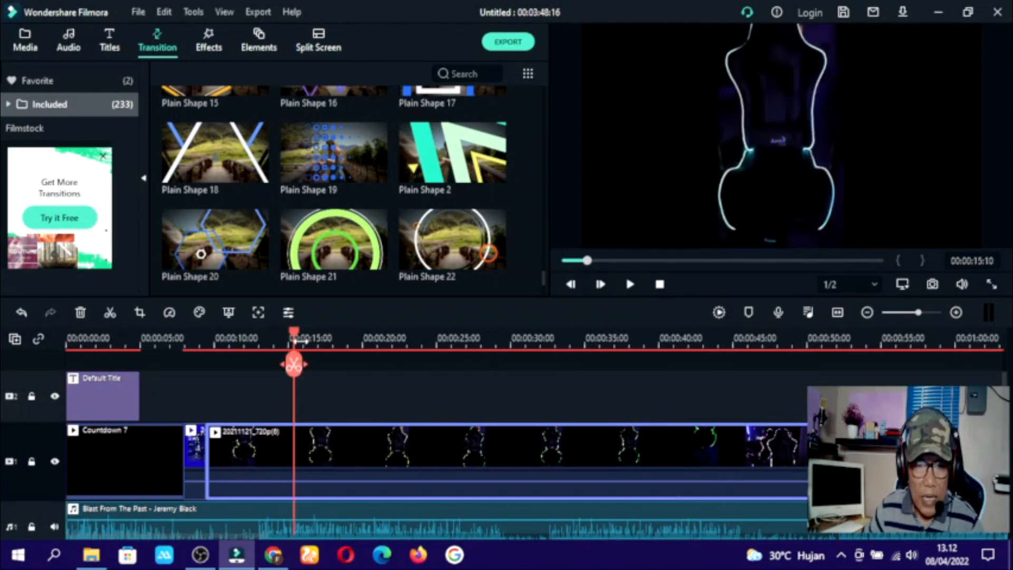
pyautogui.moveTo(292, 332); pyautogui.dragTo(277, 337)
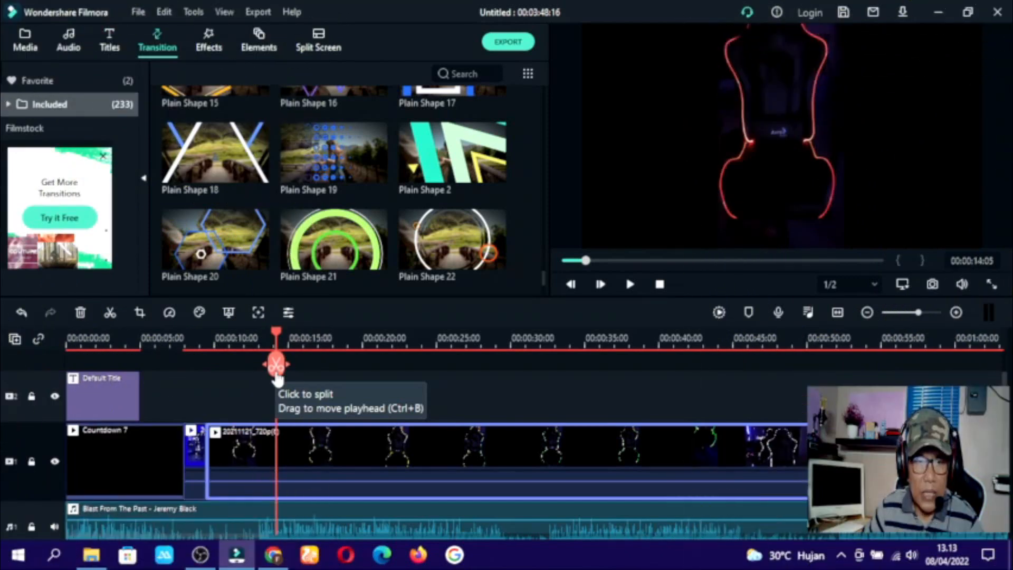
pyautogui.click(276, 364)
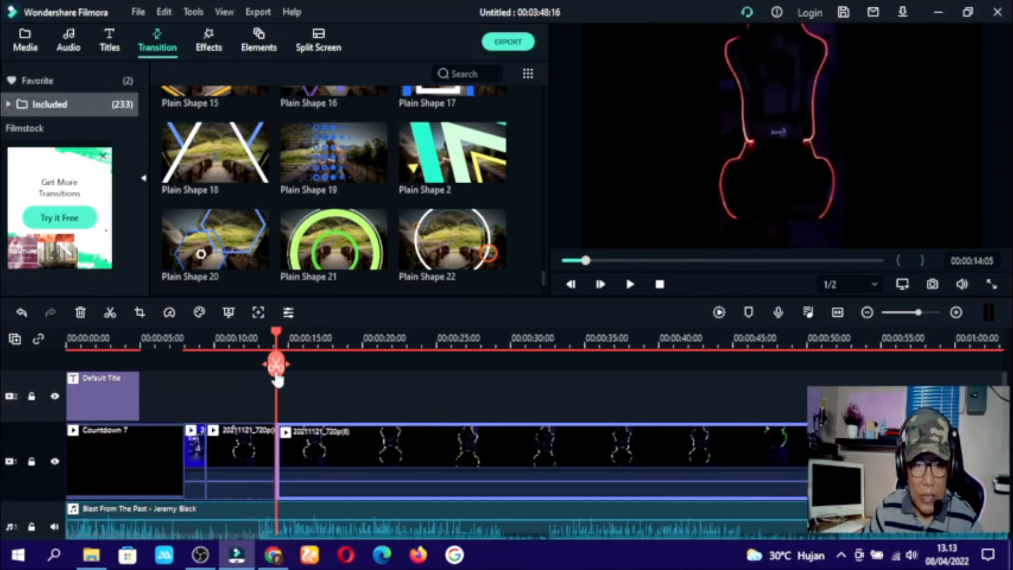
pyautogui.moveTo(277, 338); pyautogui.dragTo(351, 342)
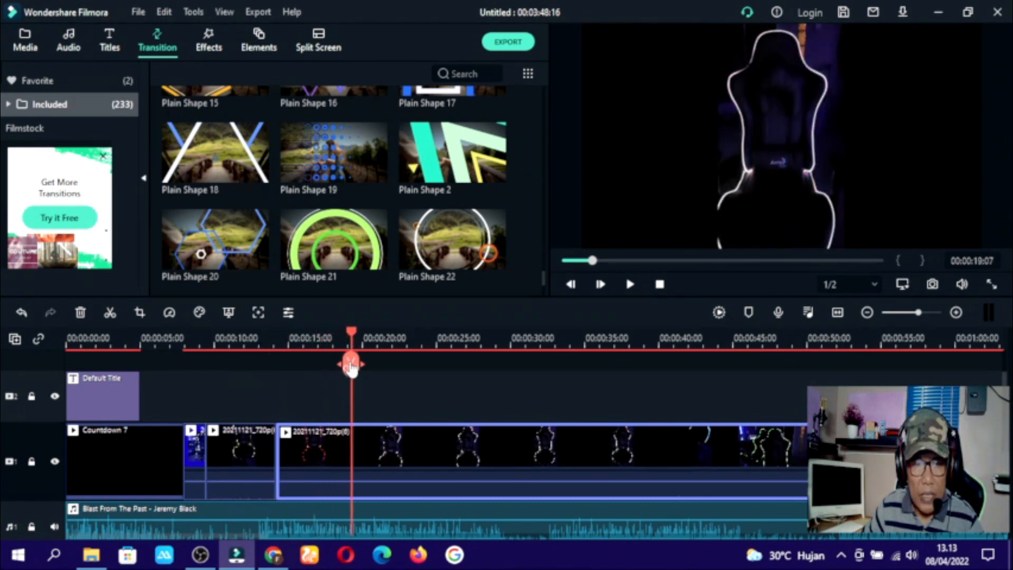
pyautogui.click(351, 364)
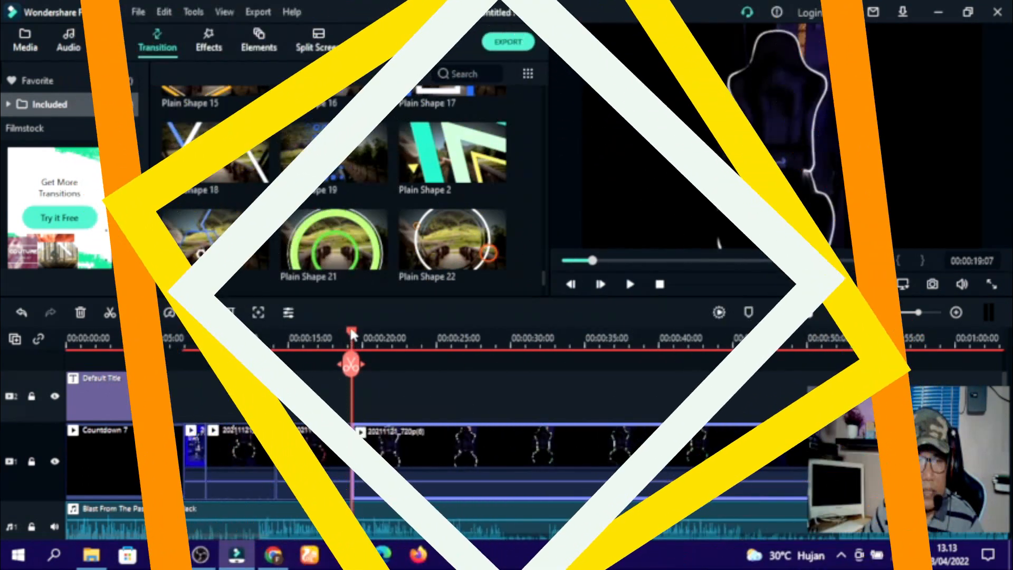
# - Split the remaining part of 20211121_720p(6) at 00:00:23:02, about 26 seconds and 00:00:28:13
pyautogui.moveTo(352, 338); pyautogui.dragTo(407, 331)
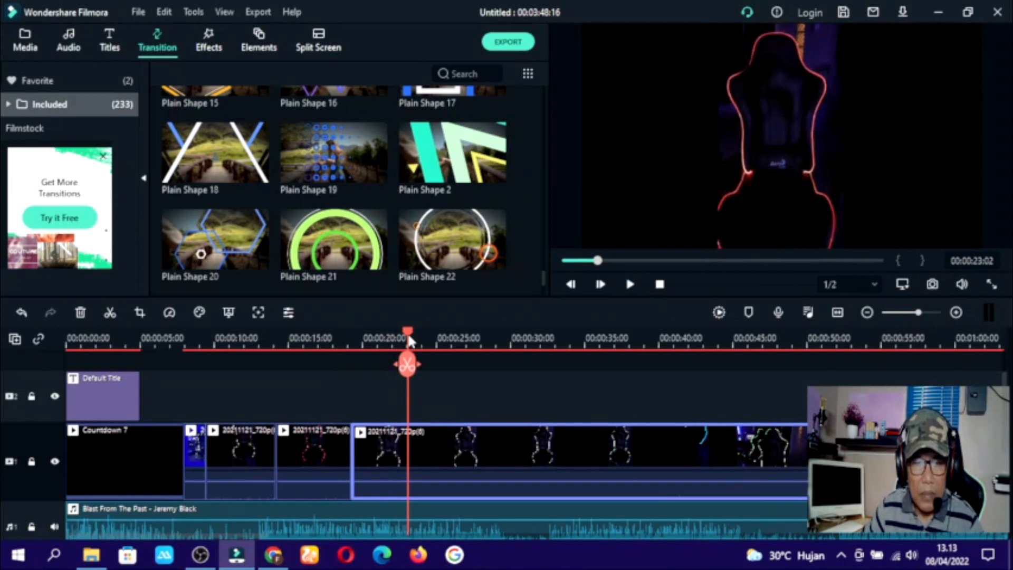
pyautogui.click(407, 364)
pyautogui.moveTo(410, 326); pyautogui.dragTo(453, 334)
pyautogui.click(452, 364)
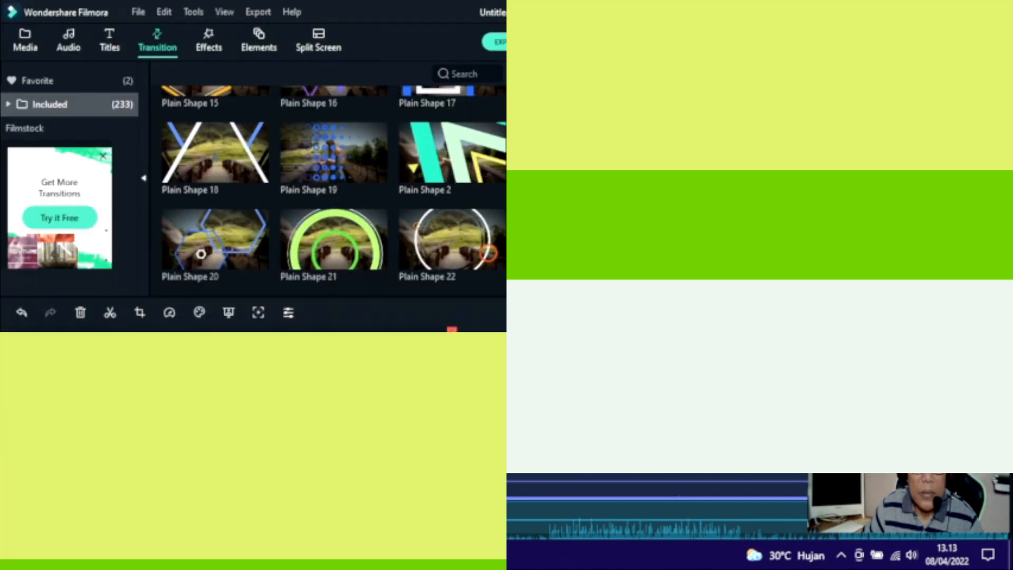
pyautogui.moveTo(450, 331); pyautogui.dragTo(486, 331)
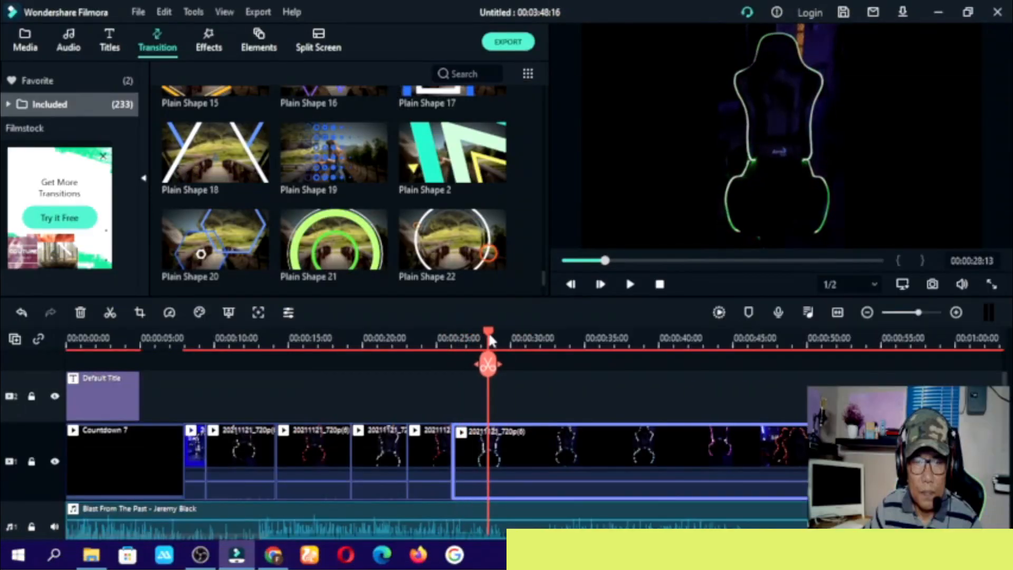
pyautogui.click(488, 364)
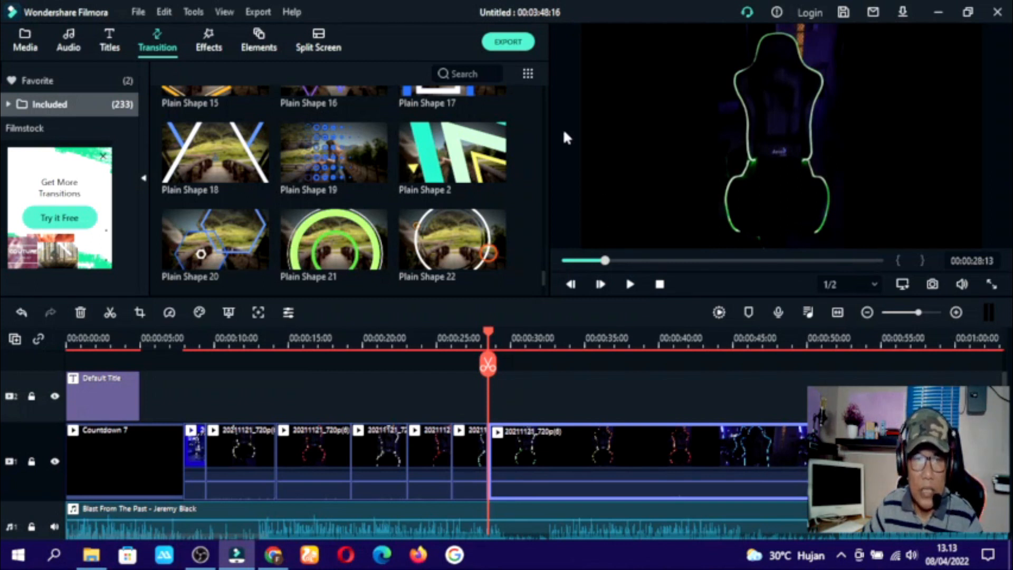
# - Add transitions Plain Shape 4 at the end of Countdown 7, Plain Shape 3 before 20211121_720p(6), and Plain Shape 7 at that clip's first cut
pyautogui.moveTo(543, 279); pyautogui.dragTo(541, 286)
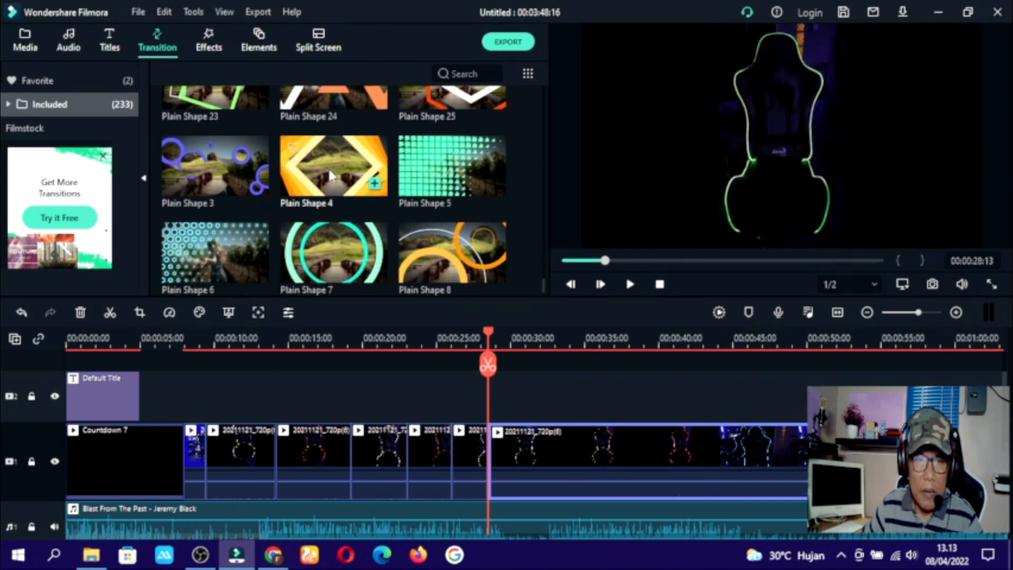
pyautogui.moveTo(332, 169); pyautogui.dragTo(154, 480)
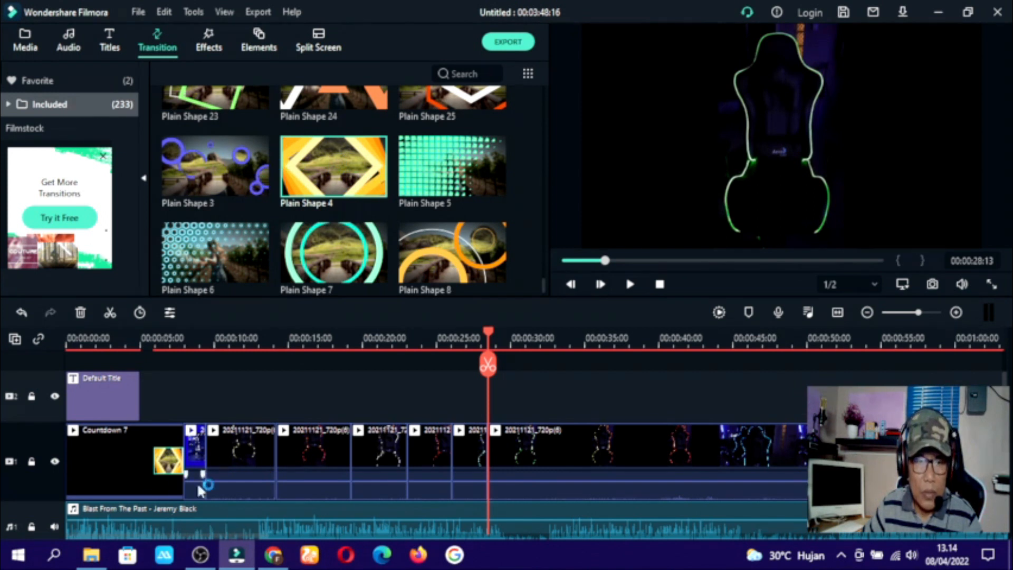
pyautogui.moveTo(195, 161); pyautogui.dragTo(206, 473)
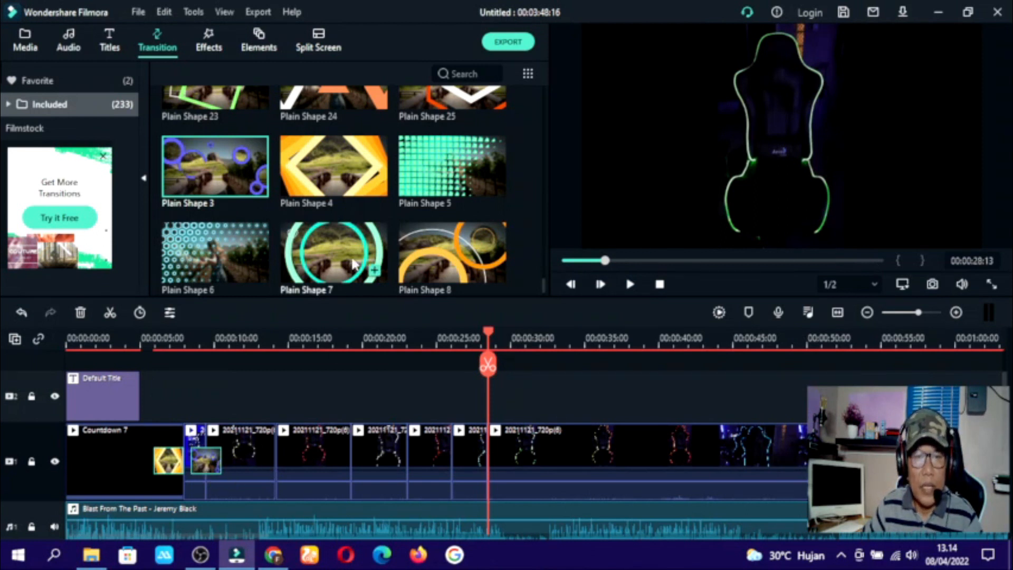
pyautogui.moveTo(348, 255); pyautogui.dragTo(271, 450)
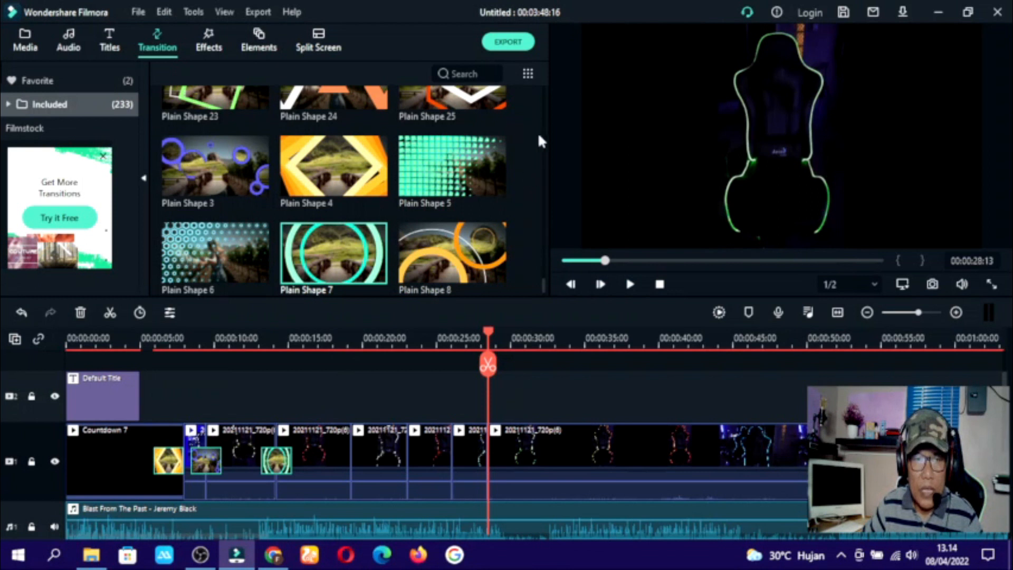
# - Add the transitions Linear 8, Linear 7 and Plain Shape 11 to the second, third and fourth cuts of 20211121_720p(6), and return to the start
pyautogui.moveTo(543, 285); pyautogui.dragTo(541, 265)
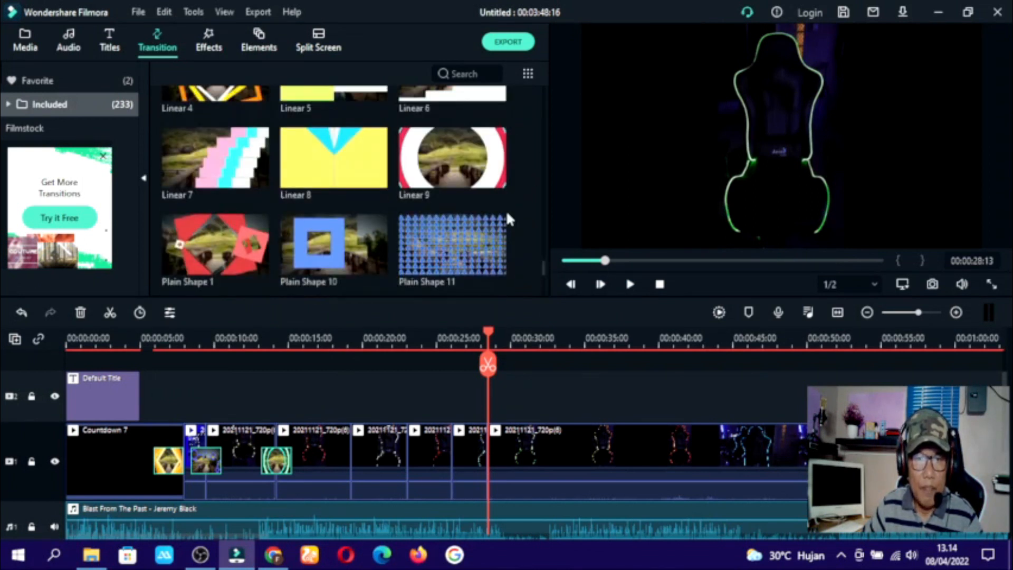
pyautogui.moveTo(322, 184); pyautogui.dragTo(322, 430)
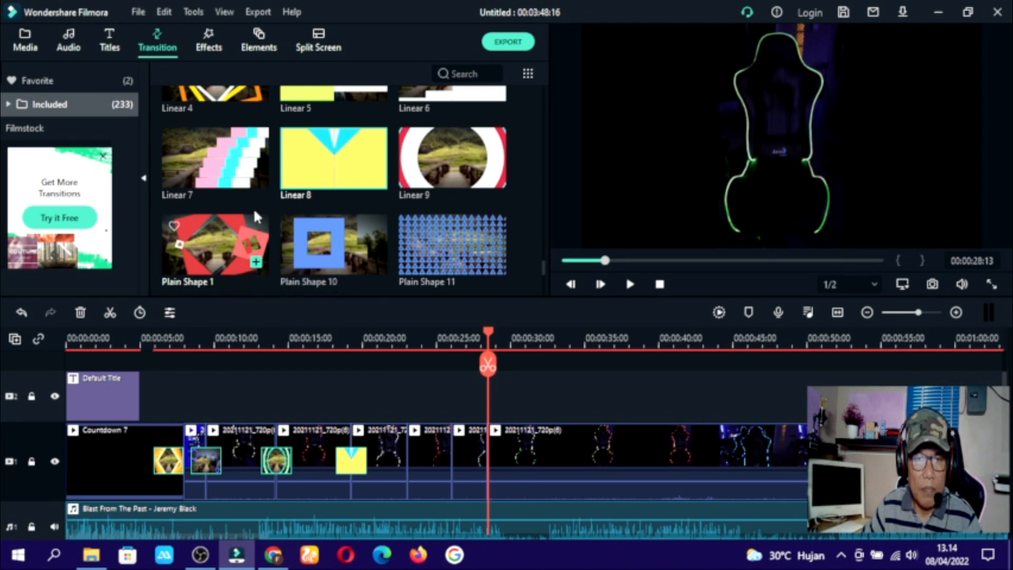
pyautogui.moveTo(217, 161); pyautogui.dragTo(404, 463)
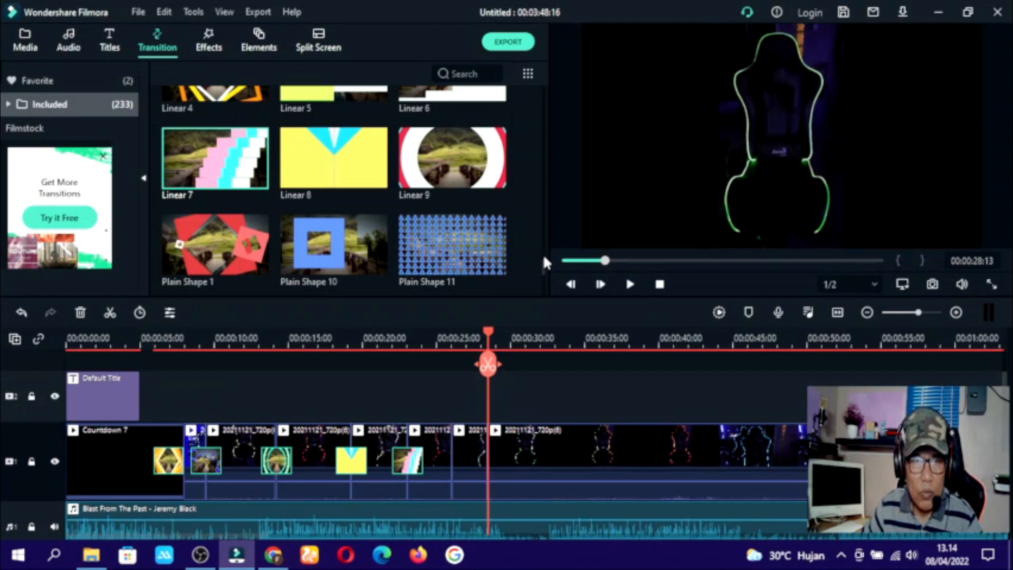
pyautogui.moveTo(445, 247); pyautogui.dragTo(445, 448)
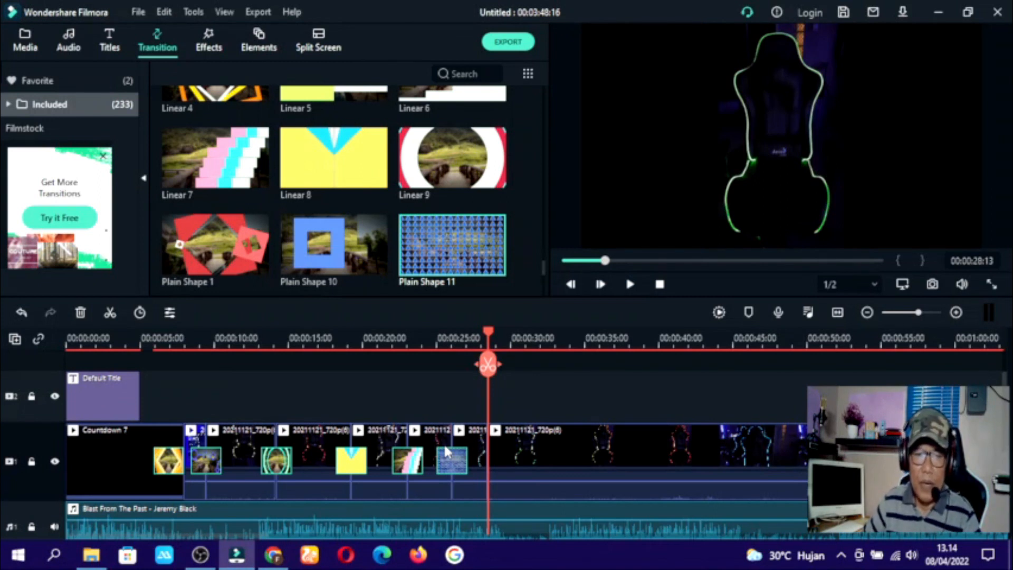
pyautogui.click(660, 286)
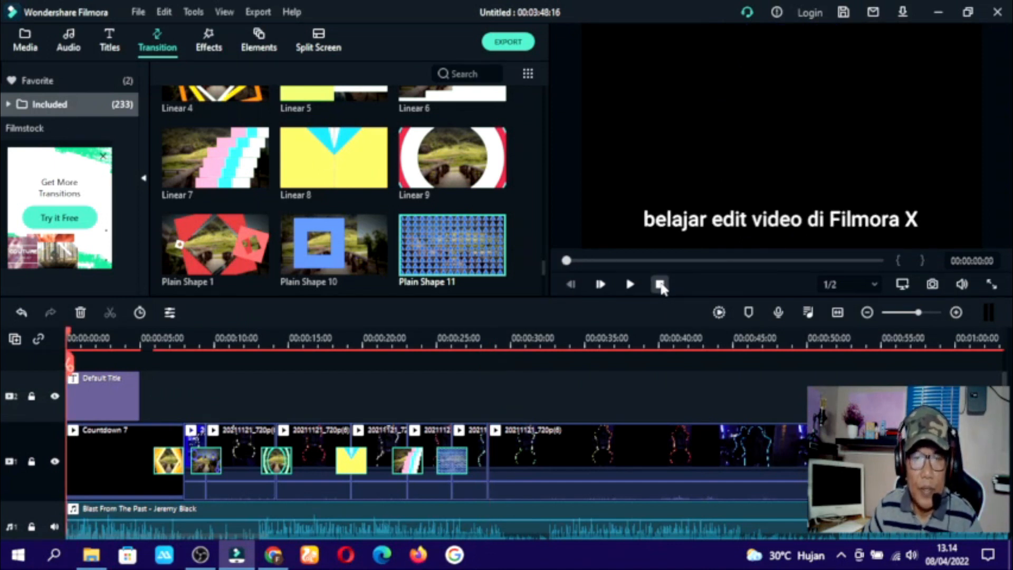
# - Play the video from the start to review the transitions, and stop the playback
pyautogui.click(630, 285)
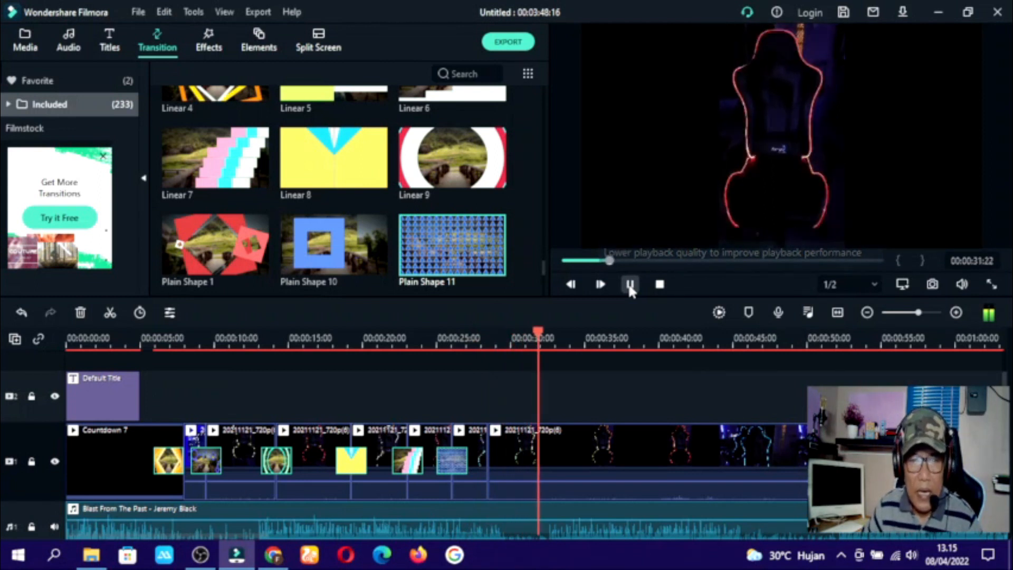
pyautogui.click(629, 285)
pyautogui.click(660, 285)
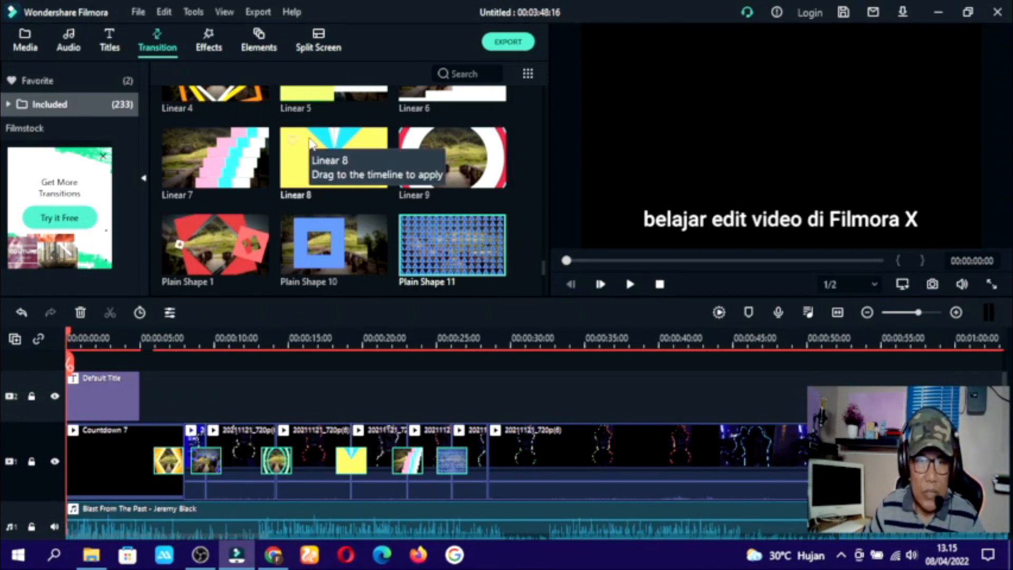
# - Add the Strong Glitch effect above the first part of 20211121_720p(6) and preview it from 00:00:08:20
pyautogui.click(207, 39)
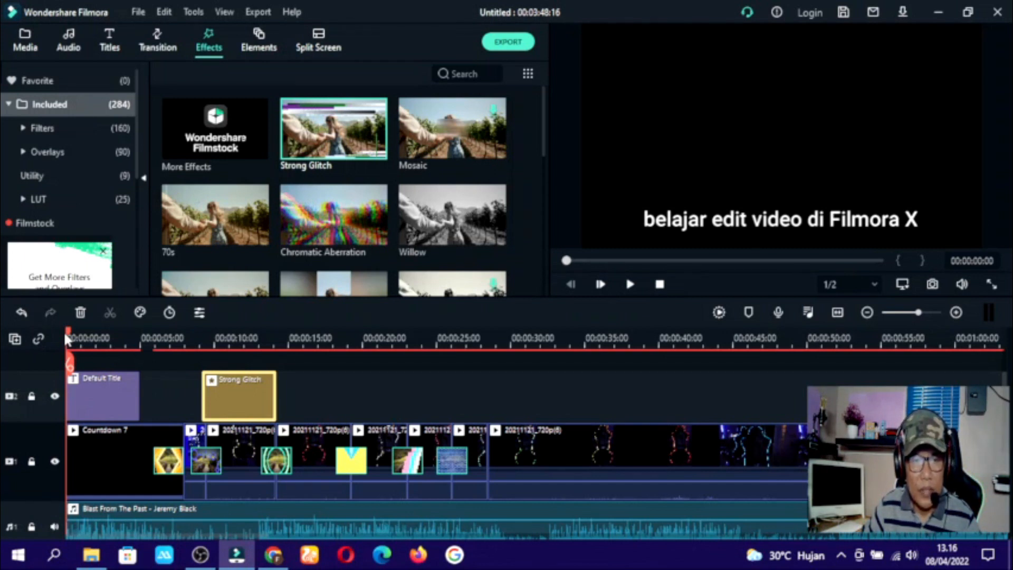
pyautogui.moveTo(71, 336); pyautogui.dragTo(196, 336)
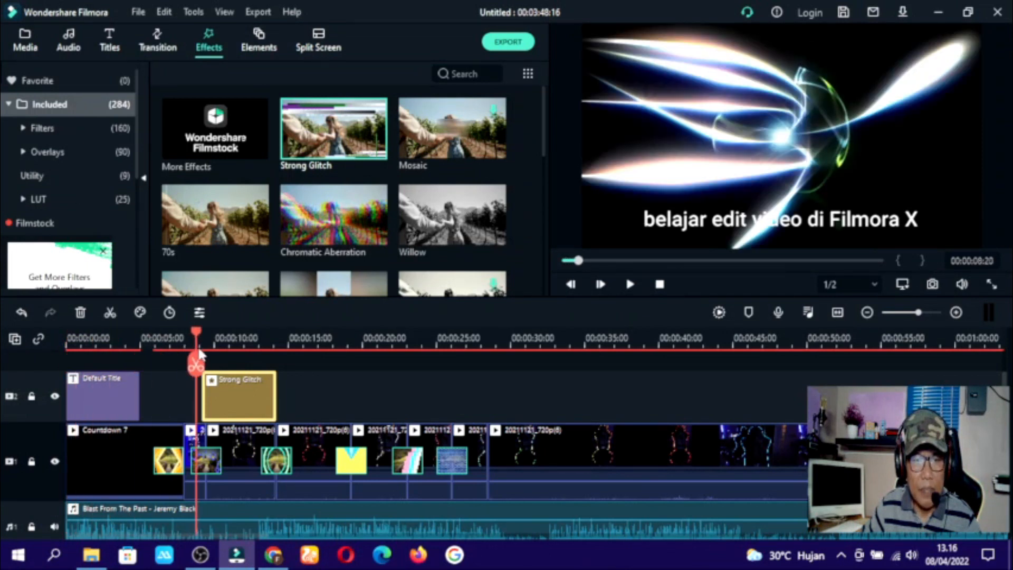
pyautogui.click(631, 285)
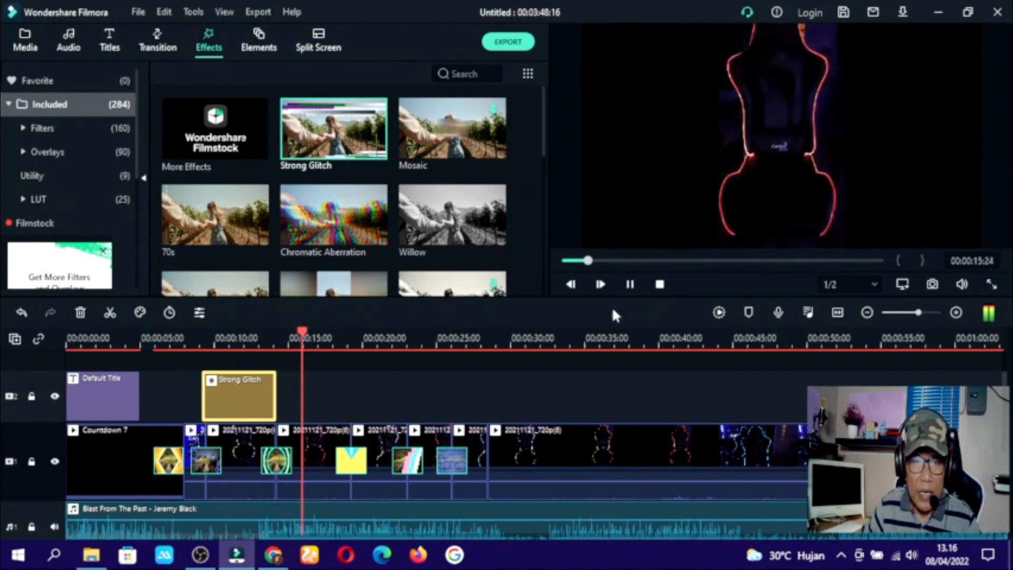
pyautogui.click(630, 284)
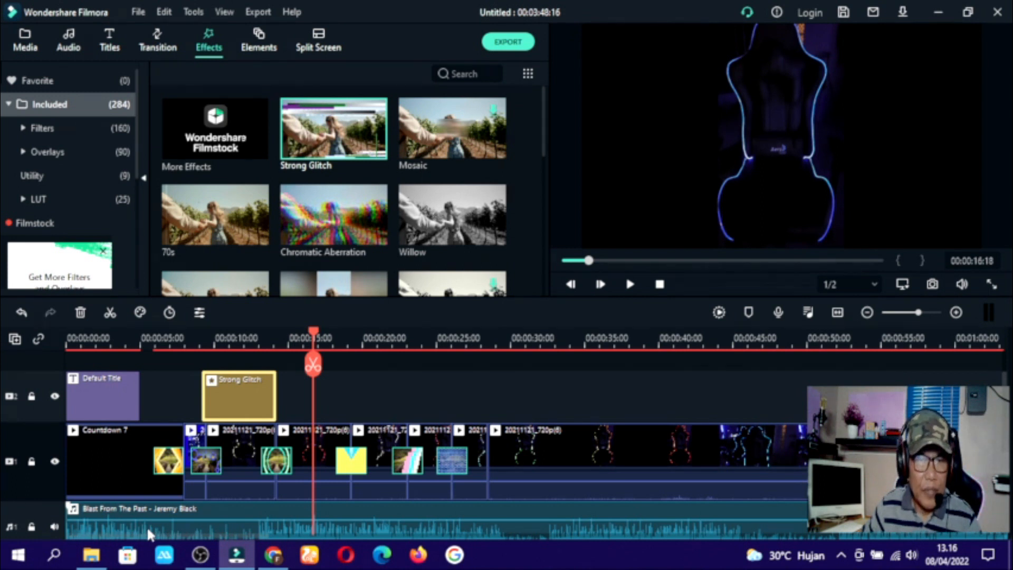
# - Lower the volume of the music clip Blast From The Past to about -18 dB
pyautogui.rightClick(337, 528)
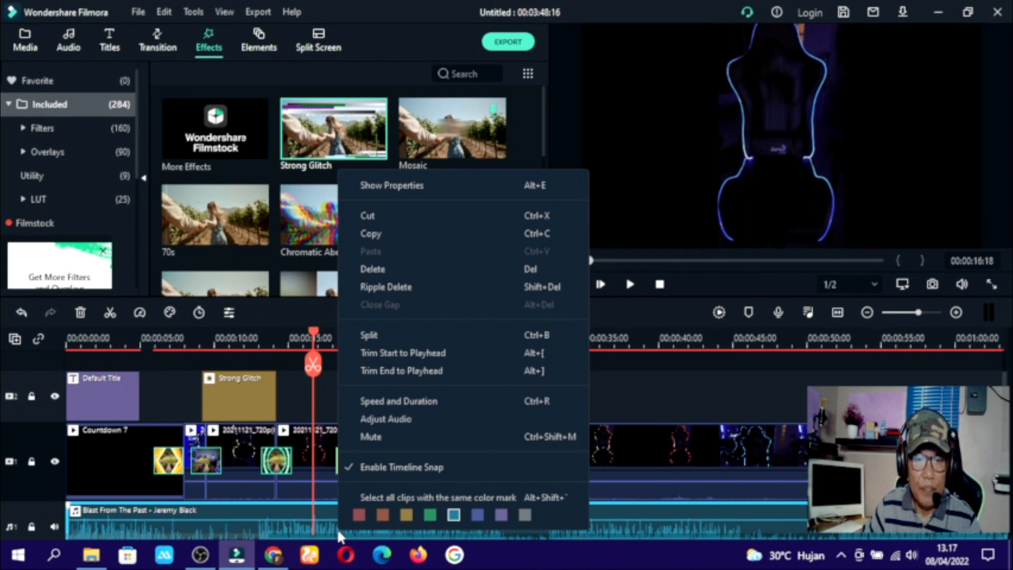
pyautogui.click(376, 418)
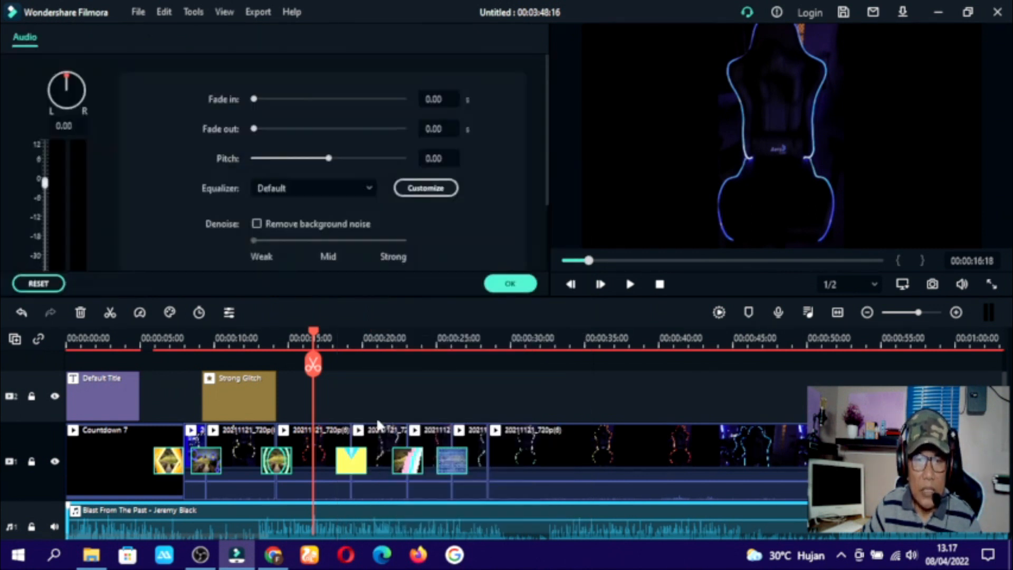
pyautogui.moveTo(44, 185); pyautogui.dragTo(46, 238)
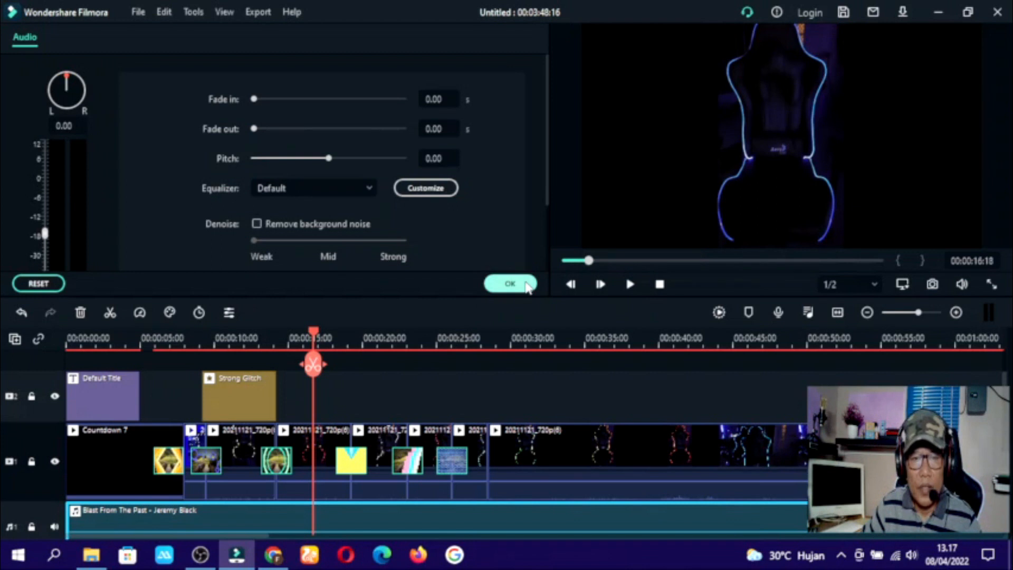
pyautogui.click(510, 283)
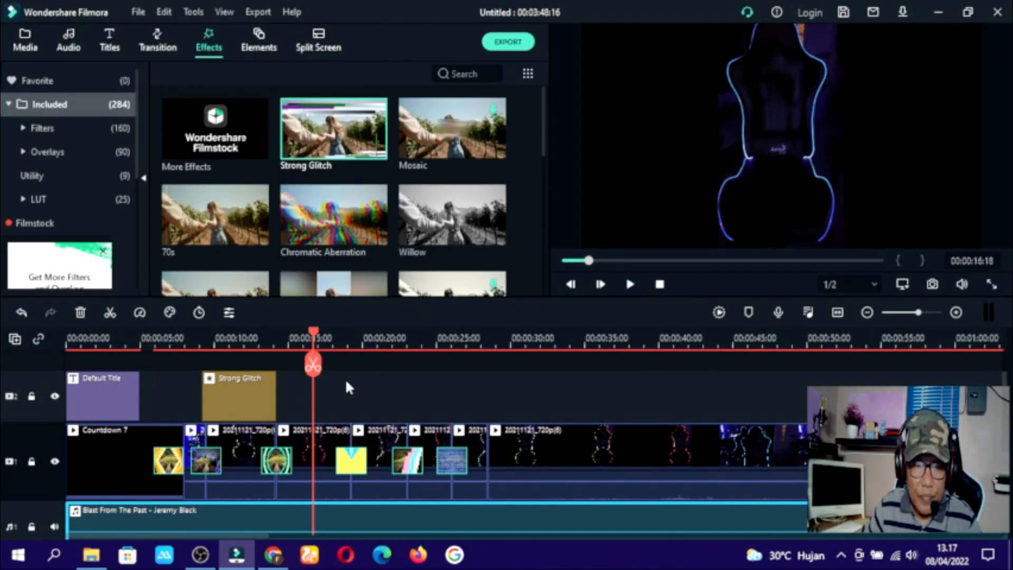
# - Extend the Strong Glitch effect to the last cut of 20211121_720p(6) and preview it from 00:00:08:17
pyautogui.click(248, 387)
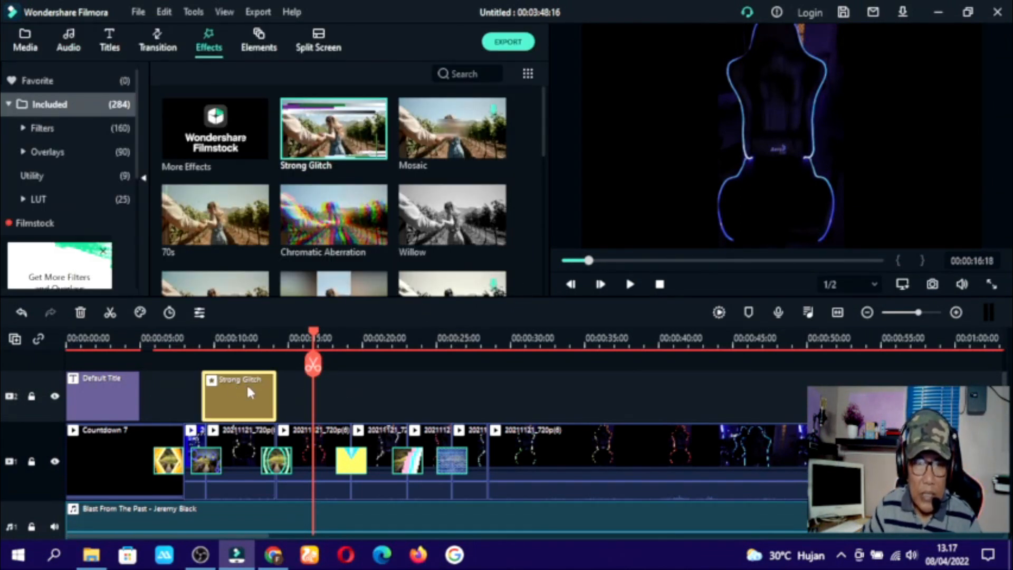
pyautogui.moveTo(276, 393); pyautogui.dragTo(486, 394)
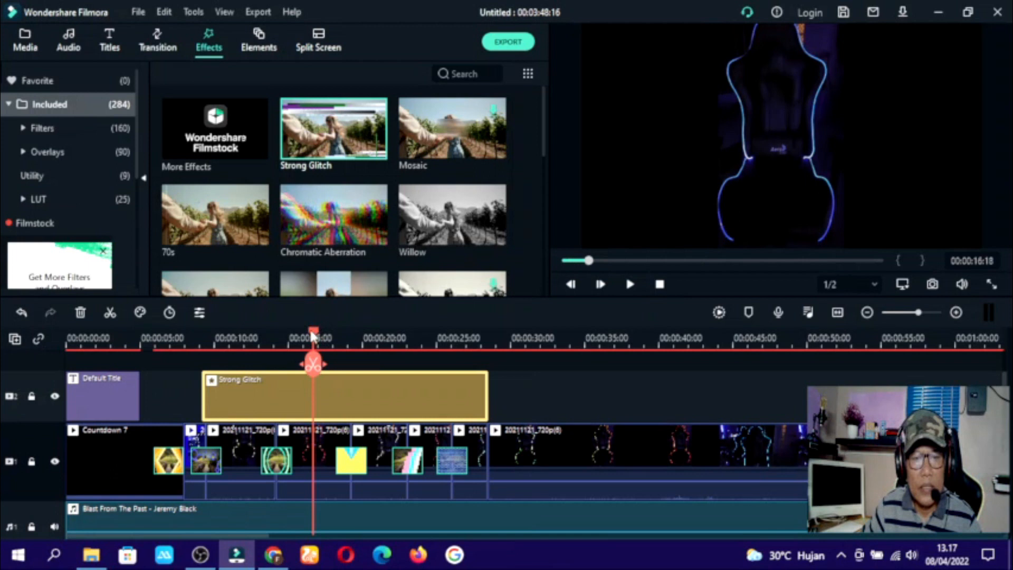
pyautogui.moveTo(316, 336); pyautogui.dragTo(194, 335)
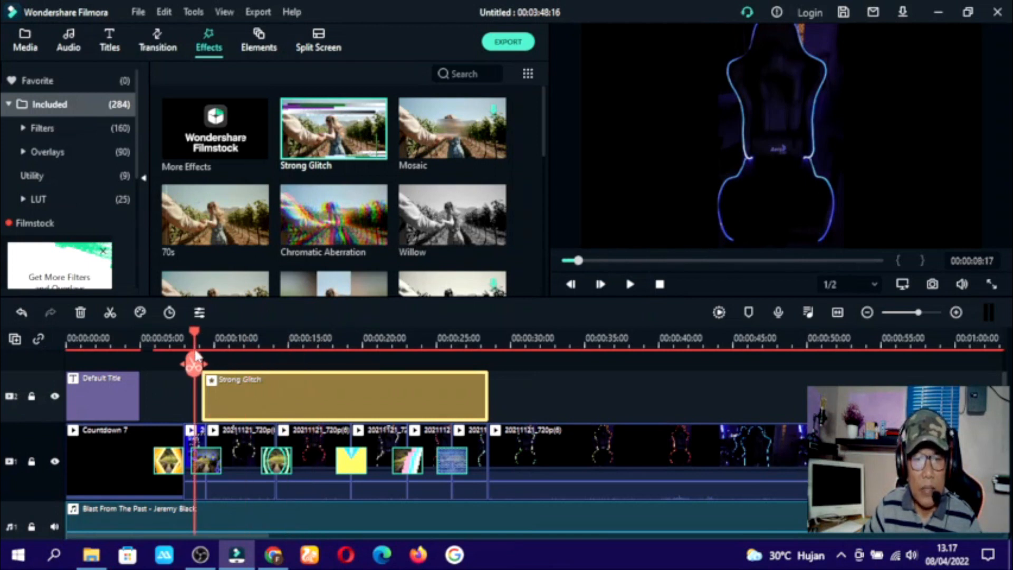
pyautogui.click(628, 284)
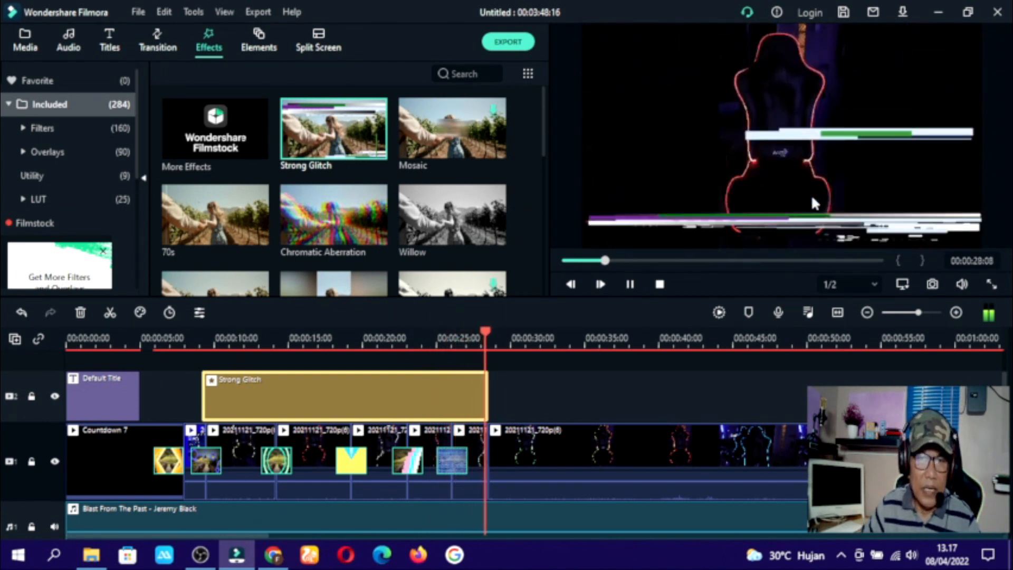
pyautogui.click(659, 284)
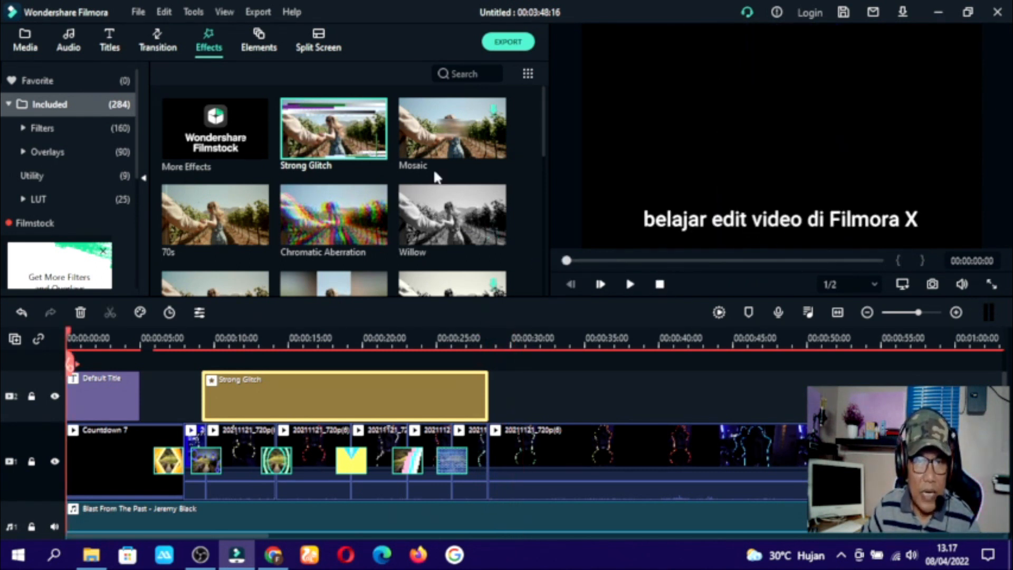
# - Place the elements Boom! and Wow! back to back on the third video track from the end of Strong Glitch, and preview them from 00:00:24:20
pyautogui.click(260, 40)
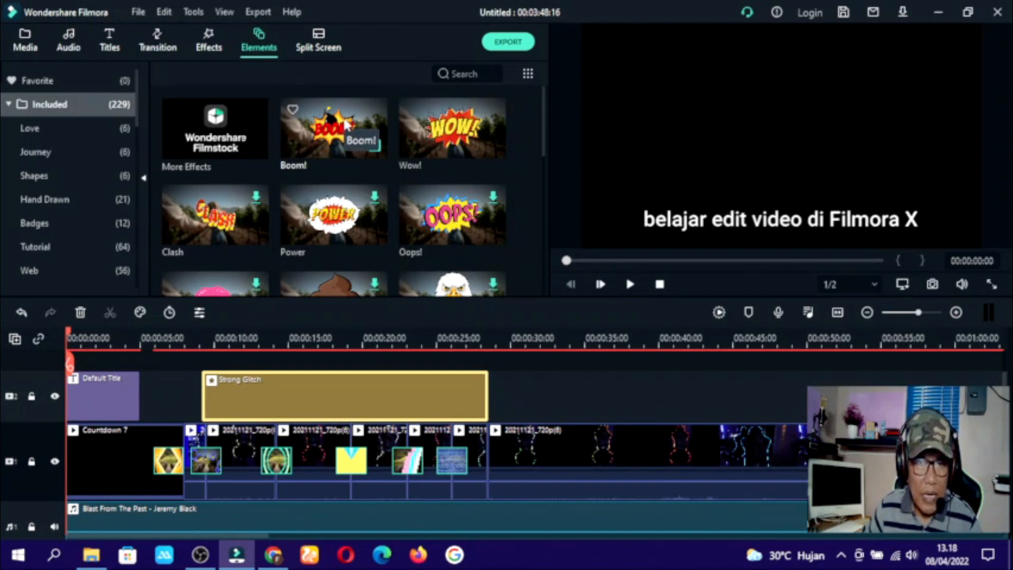
pyautogui.moveTo(333, 125); pyautogui.dragTo(496, 381)
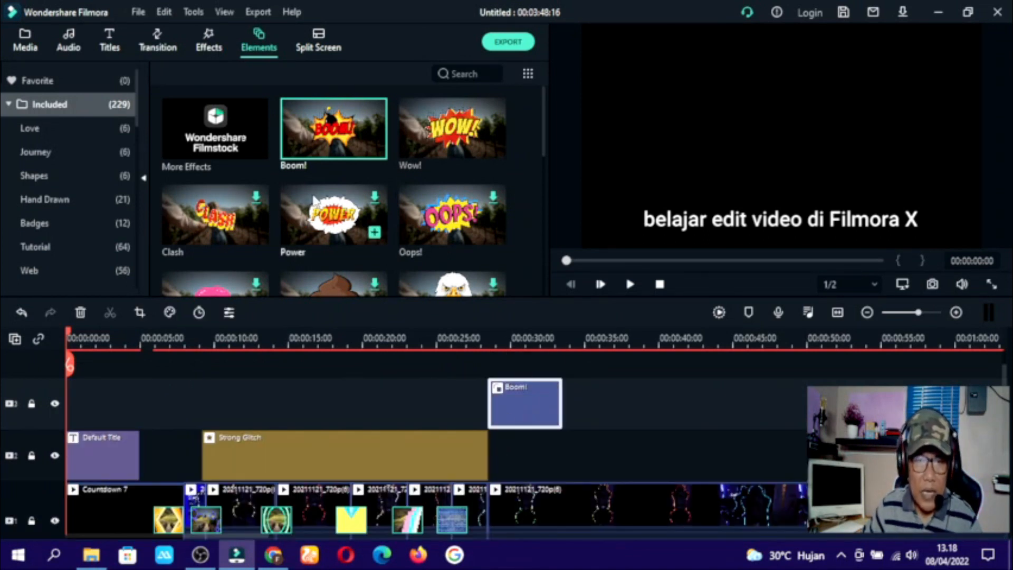
pyautogui.moveTo(440, 135); pyautogui.dragTo(688, 403)
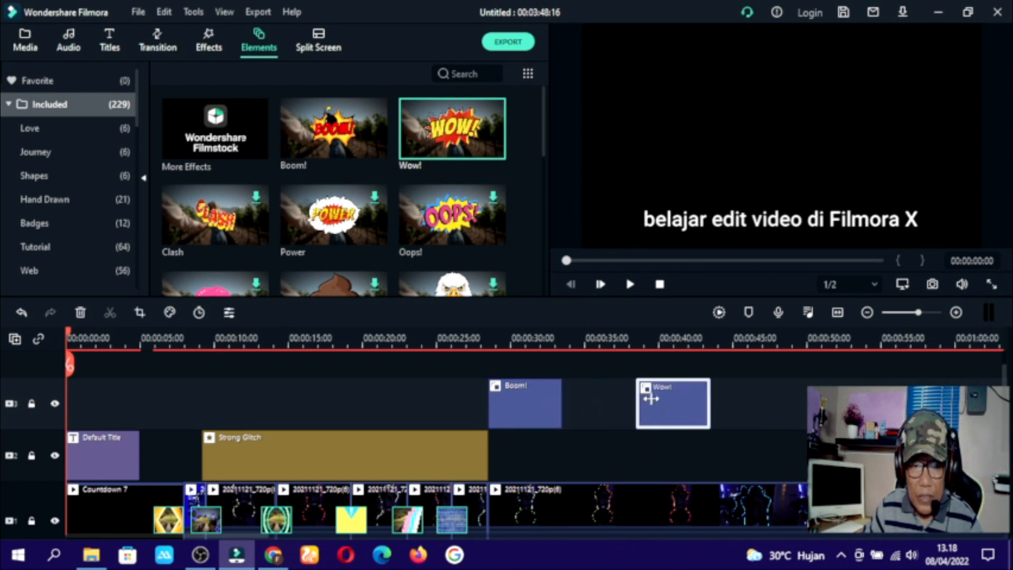
pyautogui.click(534, 404)
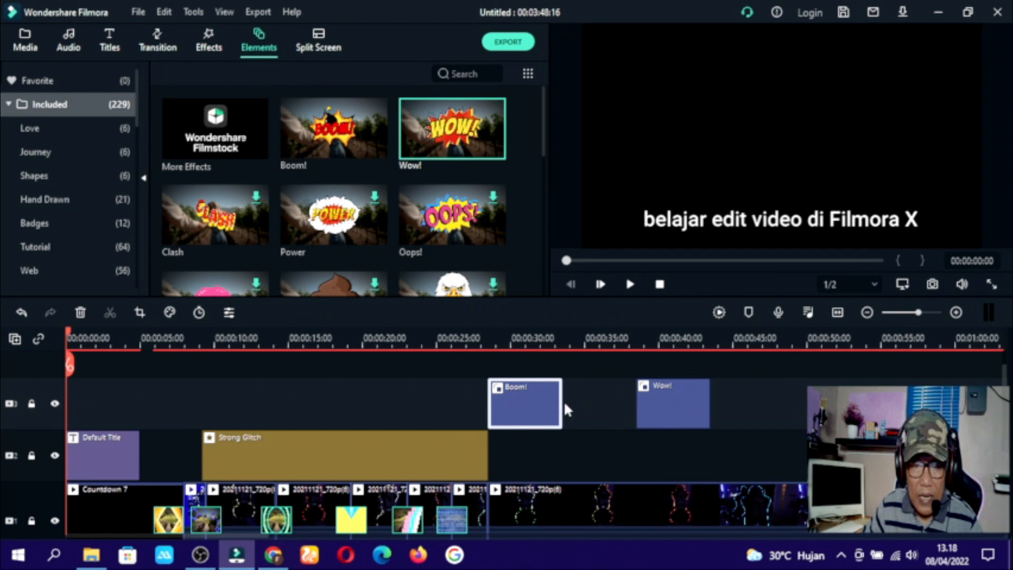
pyautogui.moveTo(562, 404); pyautogui.dragTo(586, 406)
pyautogui.moveTo(662, 411); pyautogui.dragTo(600, 425)
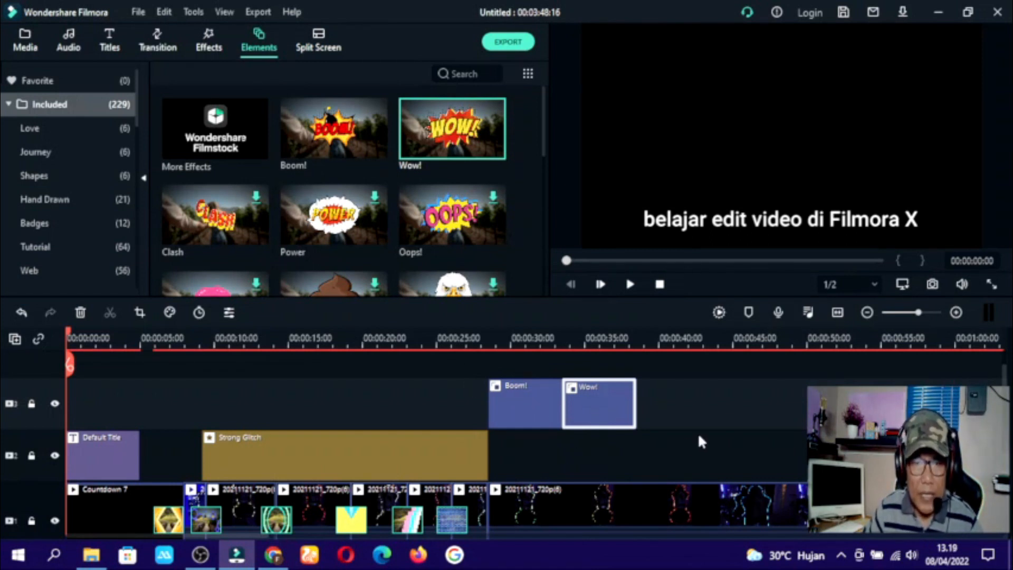
pyautogui.moveTo(69, 336); pyautogui.dragTo(437, 367)
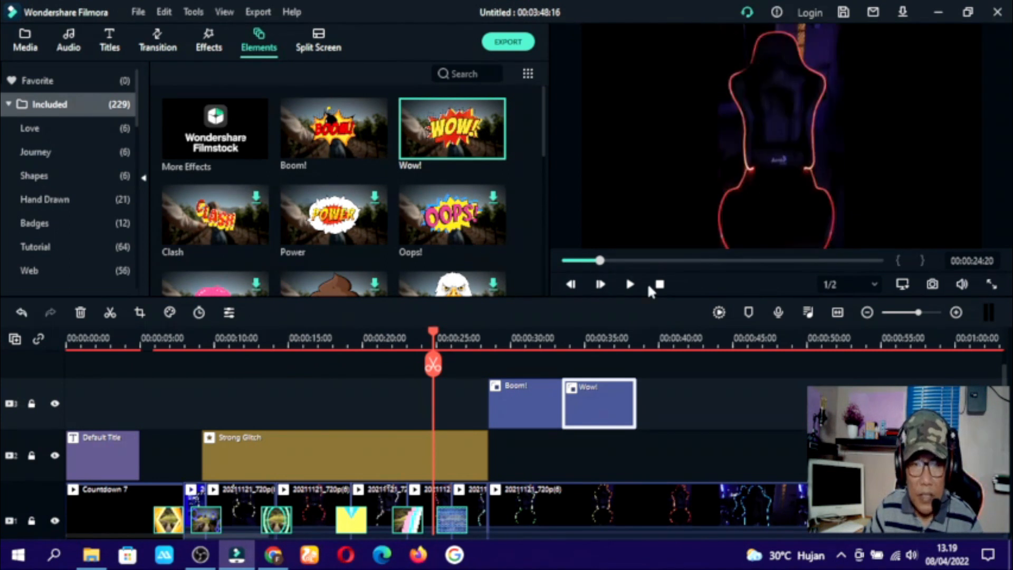
pyautogui.click(630, 285)
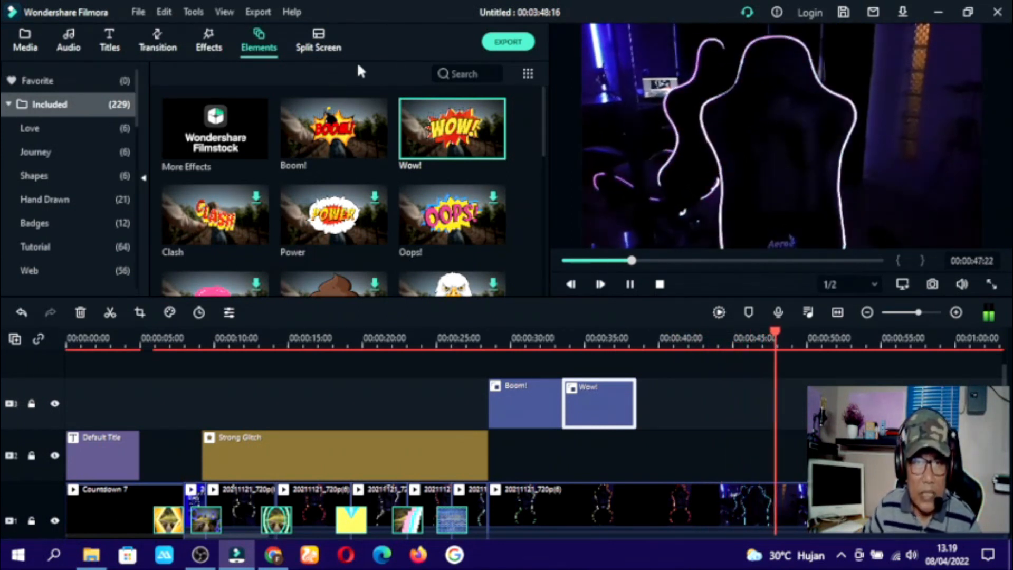
# - Look at the available split screen layouts, return to the project media and stop the playback
pyautogui.click(326, 42)
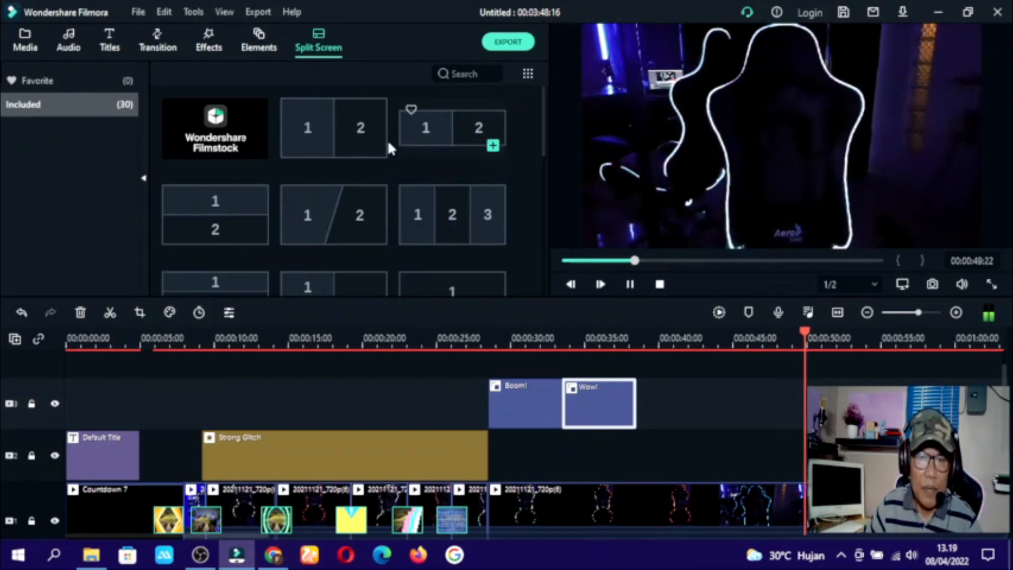
pyautogui.moveTo(544, 125); pyautogui.dragTo(545, 92)
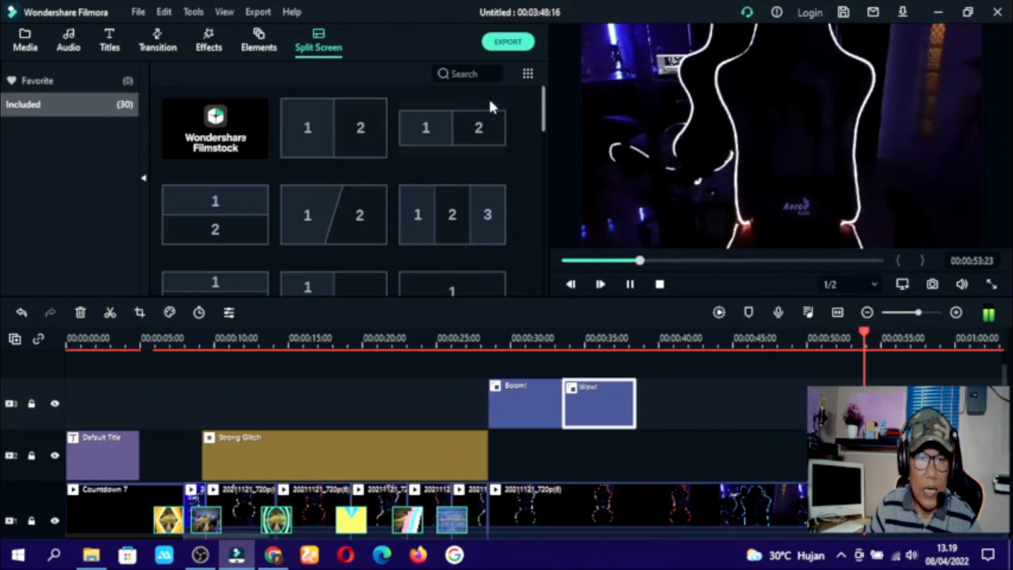
pyautogui.click(20, 49)
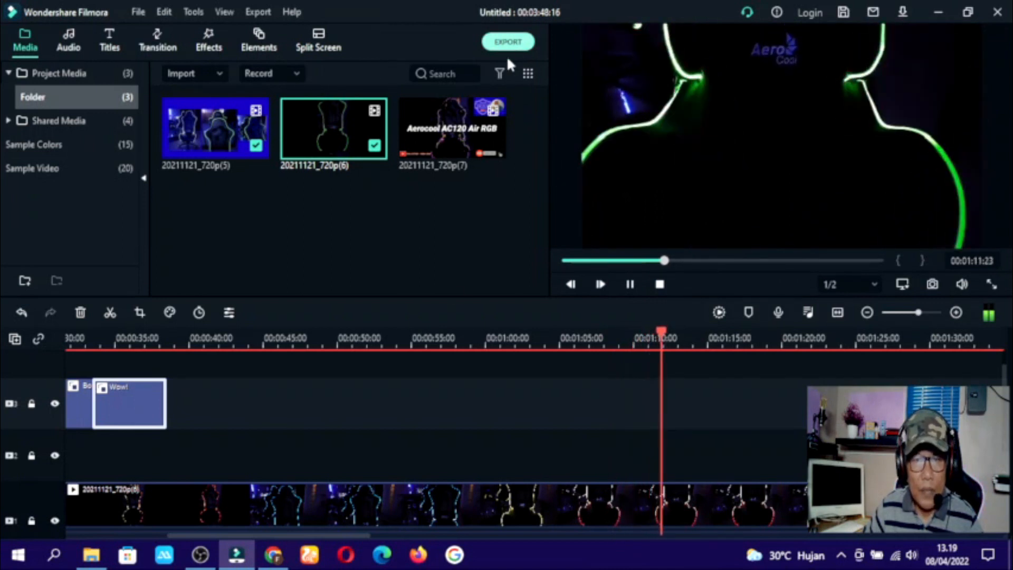
pyautogui.click(660, 285)
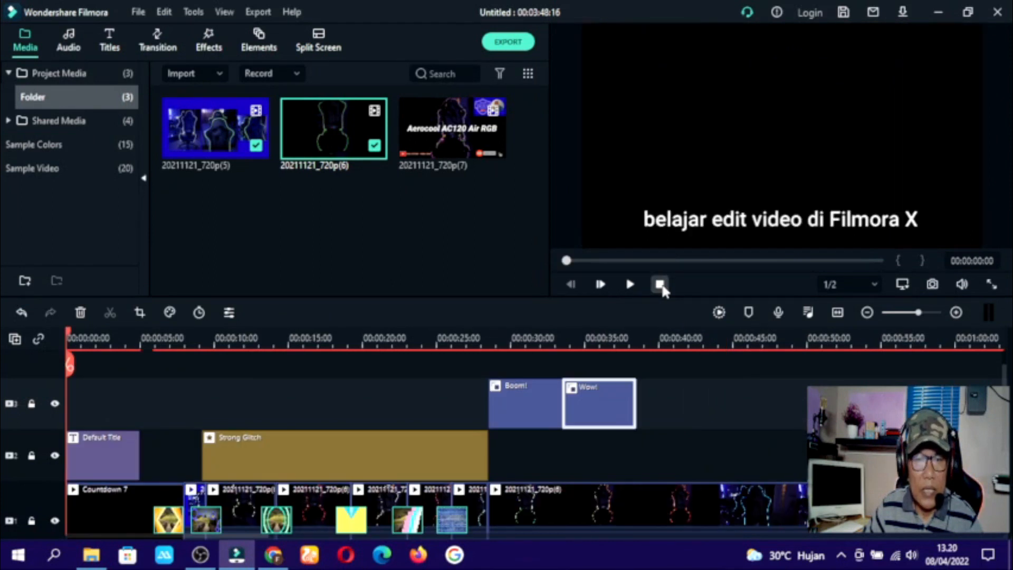